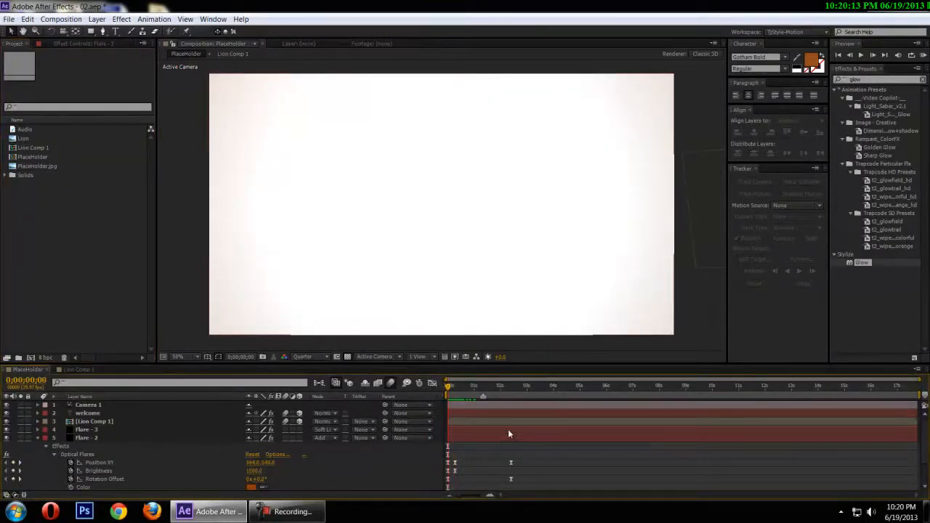
Collapse the Flare - 2 layer's properties in the timeline and the Optical Flares settings of Flare - 3, ending on the project contents.
left_click(37, 437)
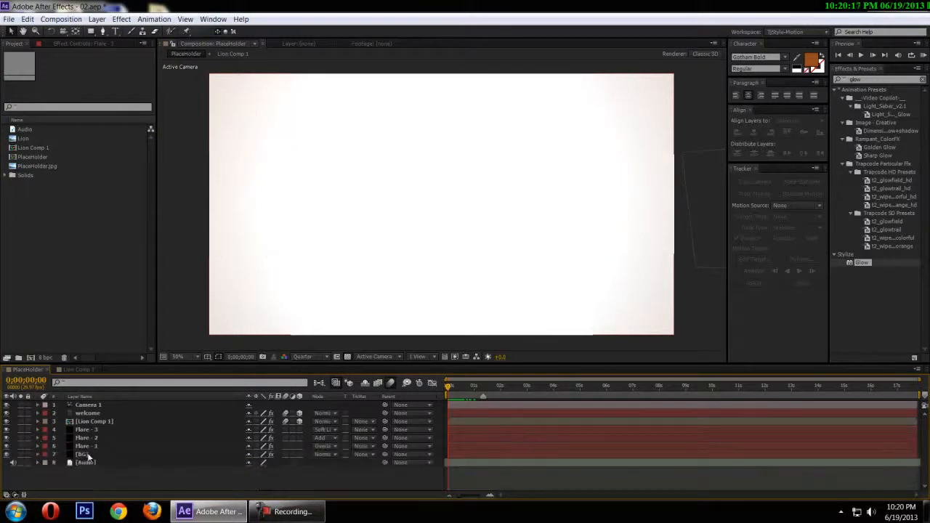
left_click(80, 43)
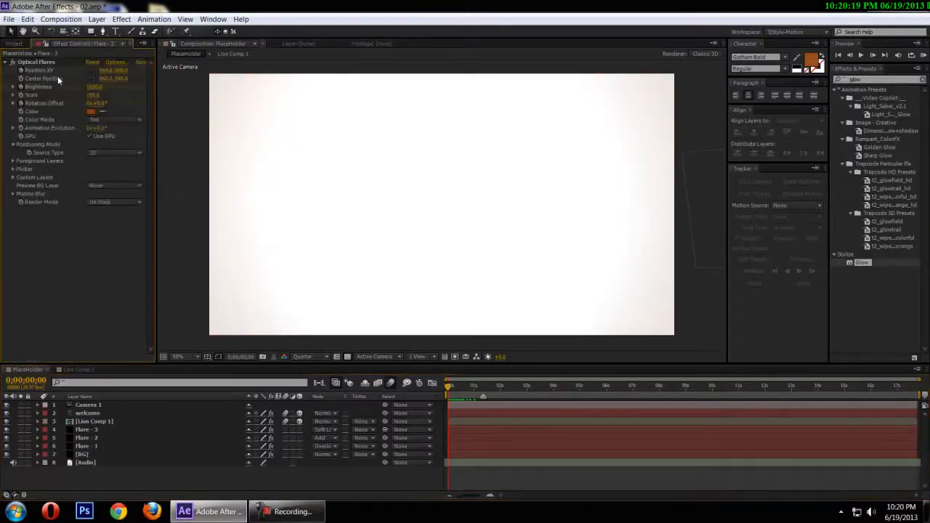
left_click(6, 63)
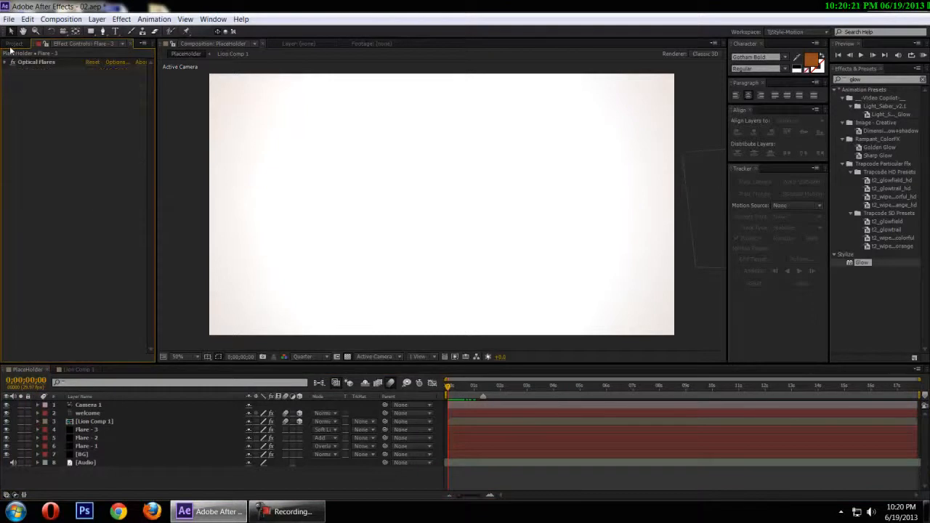
left_click(13, 45)
Preview the PlaceHolder animation and scrub through its opening up to 0;00;01;04.
left_click(187, 240)
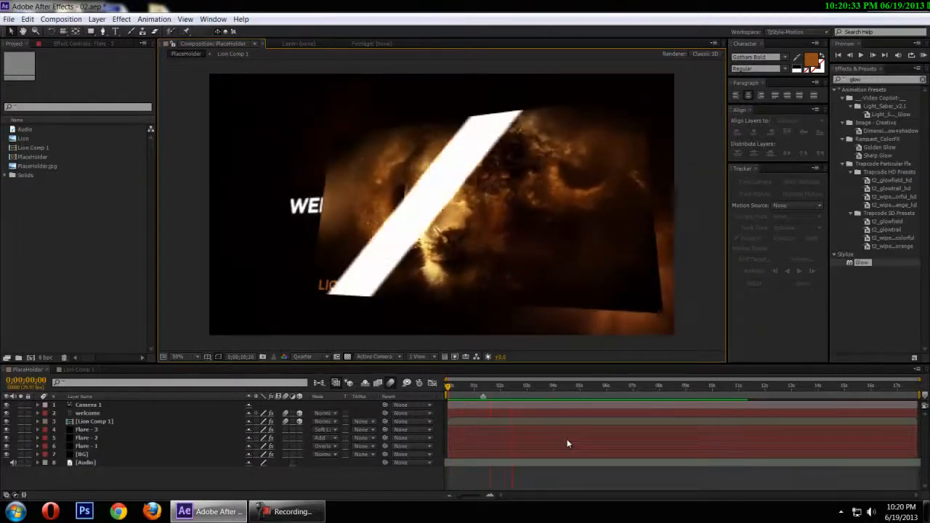
key("space")
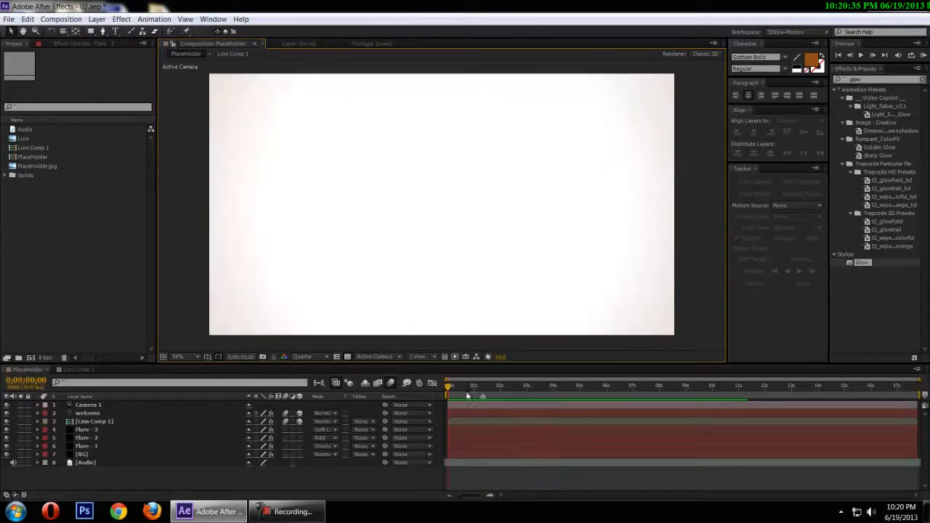
mouse_move(450, 390)
left_mouse_down()
mouse_move(461, 389)
mouse_move(452, 386)
left_mouse_up()
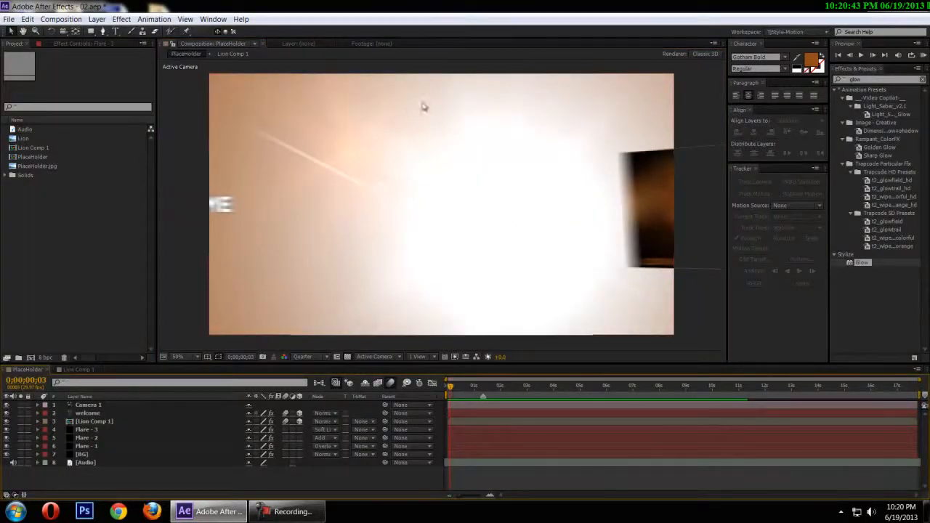
left_click_drag(456, 393, 477, 389)
left_click(652, 269)
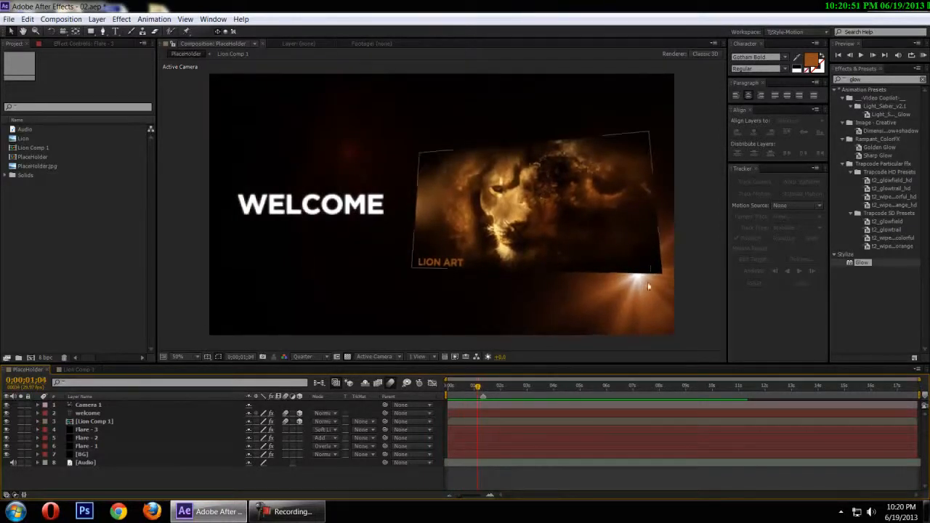
scroll(647, 315, "down", 1)
scroll(647, 315, "up", 1)
scroll(648, 314, "down", 1)
scroll(646, 315, "up", 1)
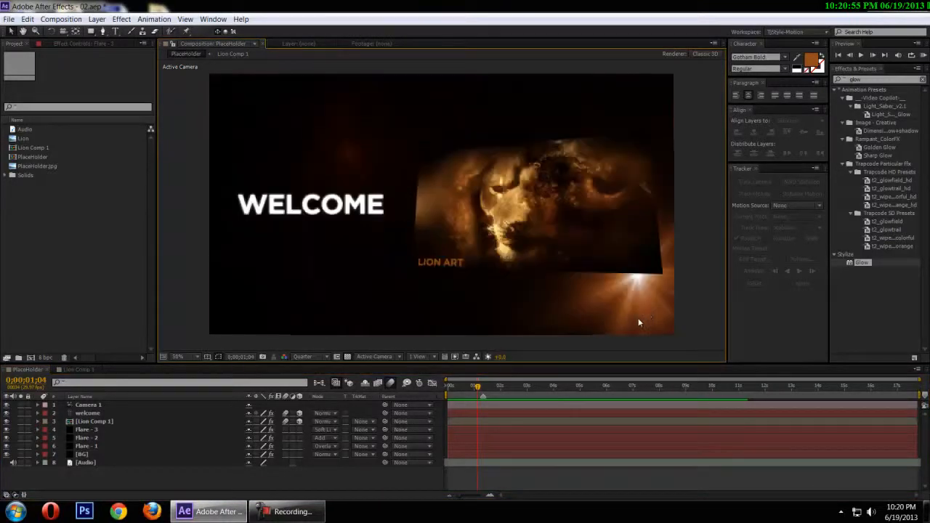
scroll(638, 317, "down", 1)
scroll(636, 318, "up", 1)
scroll(636, 323, "down", 1)
scroll(636, 322, "up", 1)
left_click(316, 514)
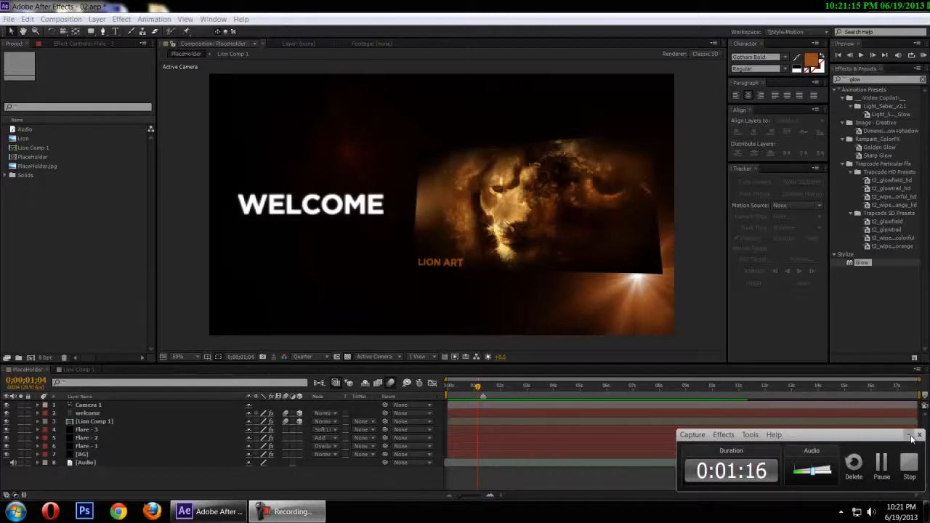
left_click(912, 439)
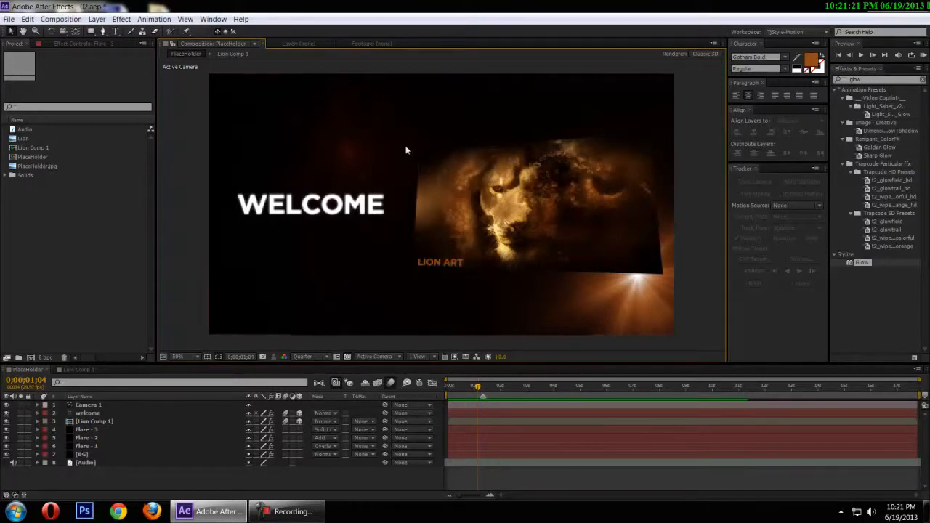
Scrub the PlaceHolder composition to 0;00;01;11 and close the Lion Comp 1 timeline.
left_click_drag(477, 388, 483, 391)
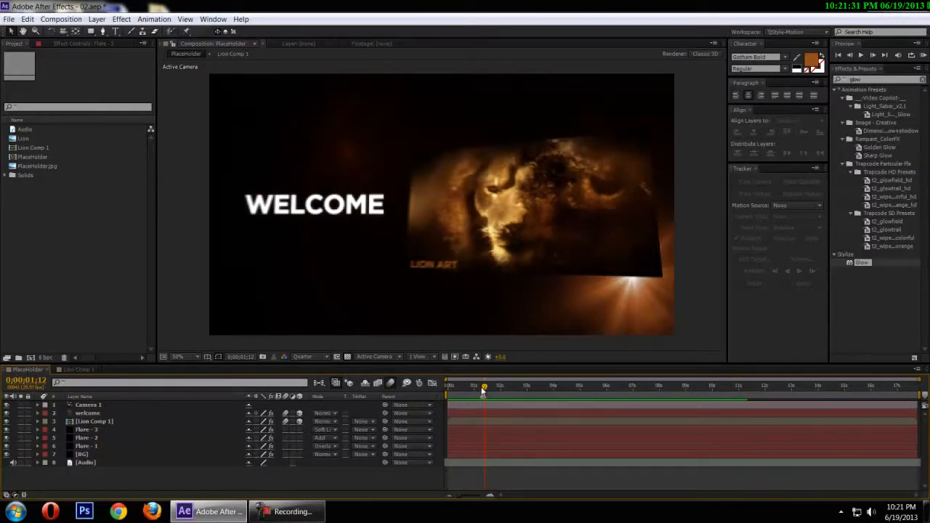
left_click_drag(491, 395, 483, 386)
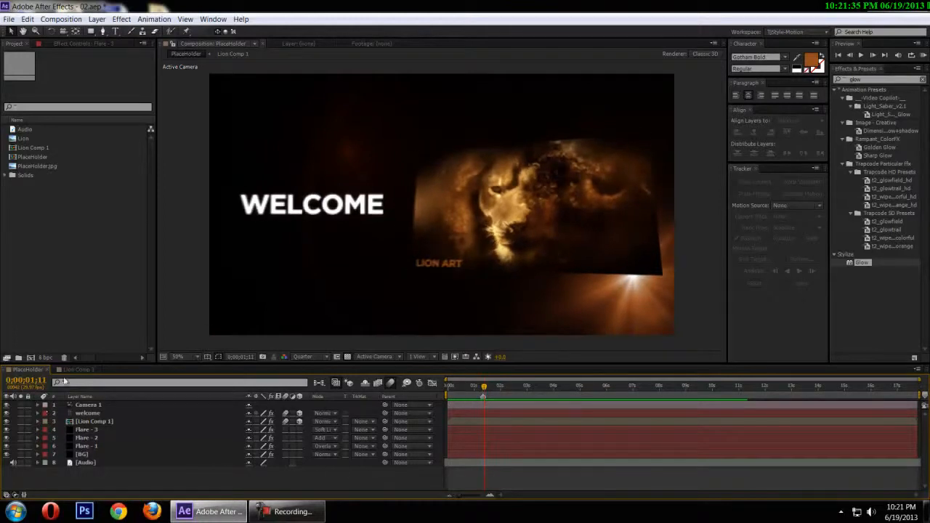
left_click(73, 370)
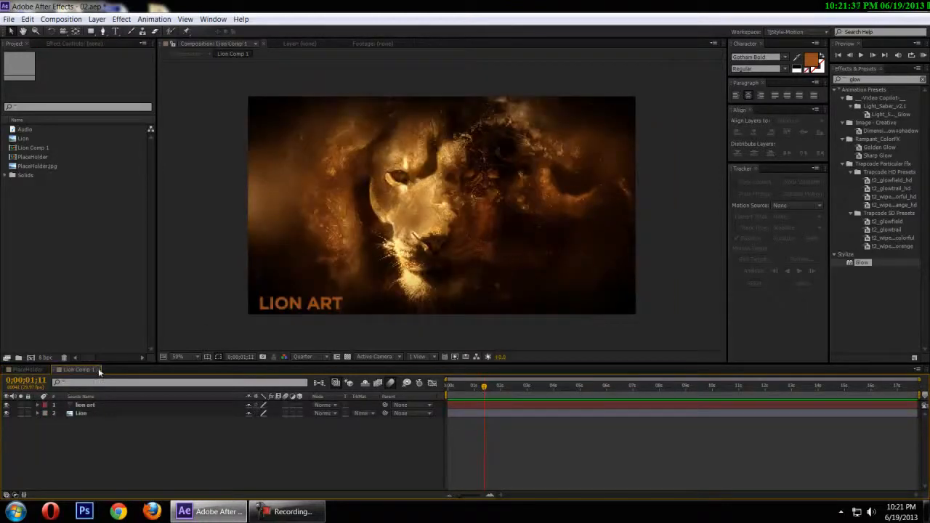
left_click(98, 370)
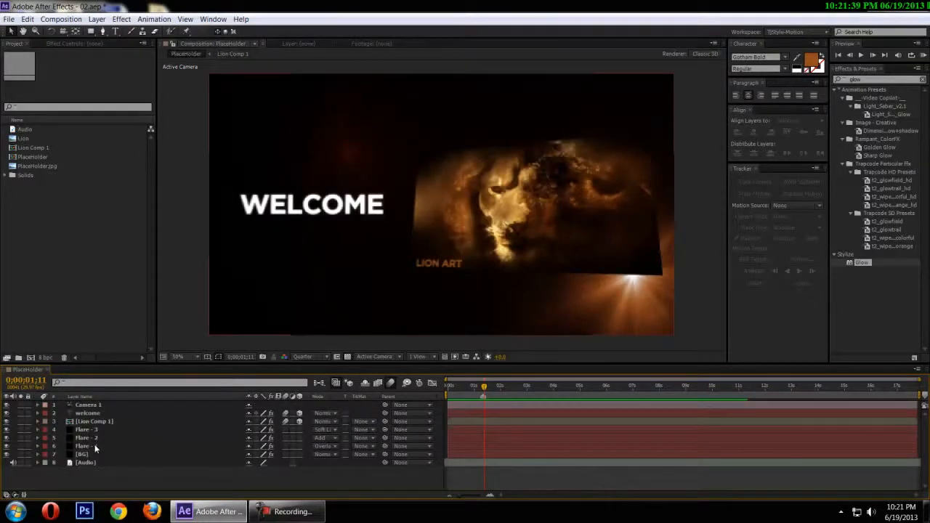
Switch the Flare - 1 layer's visibility off and on to compare, and delete the Flare - 3 layer.
left_click(95, 446)
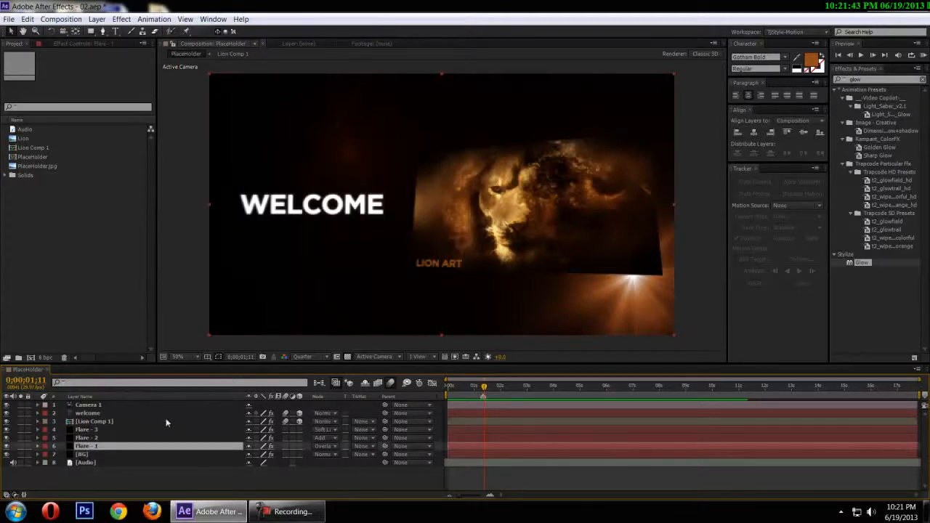
left_click(7, 446)
left_click(6, 446)
left_click(108, 438)
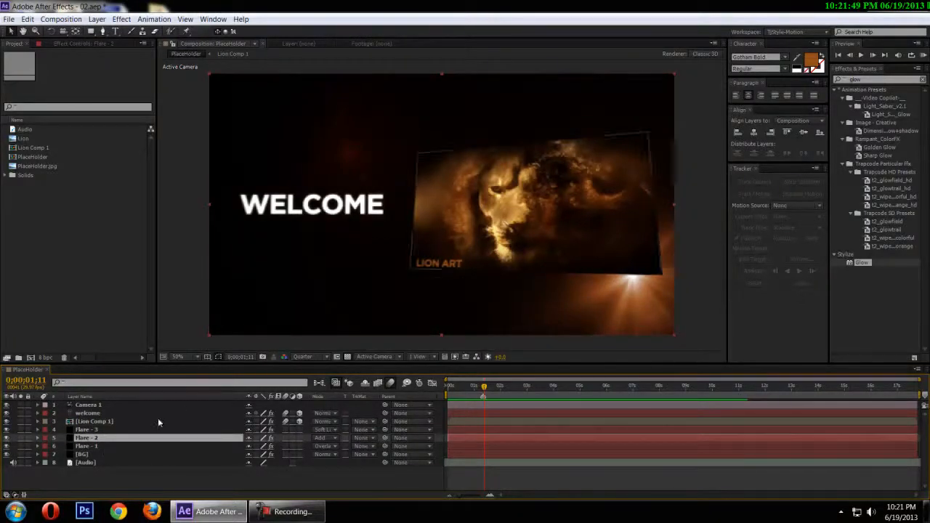
left_click(108, 429)
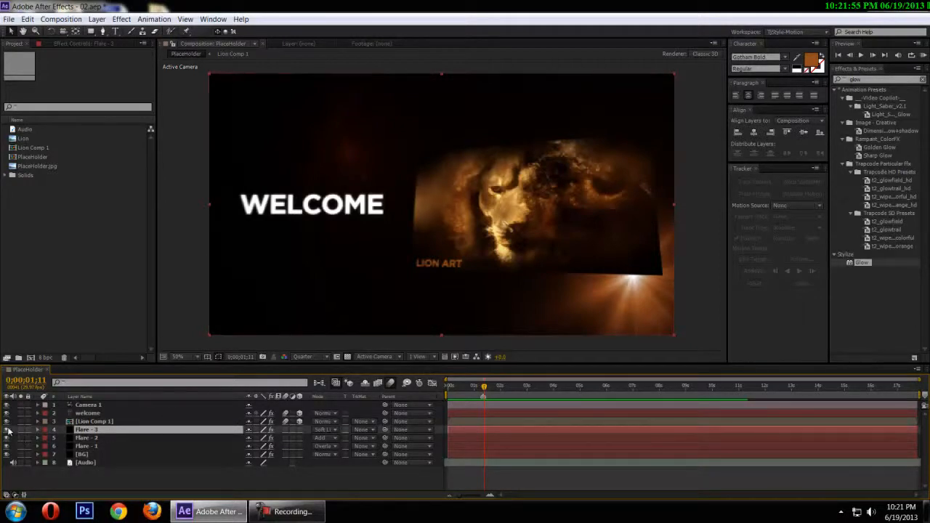
key("Delete")
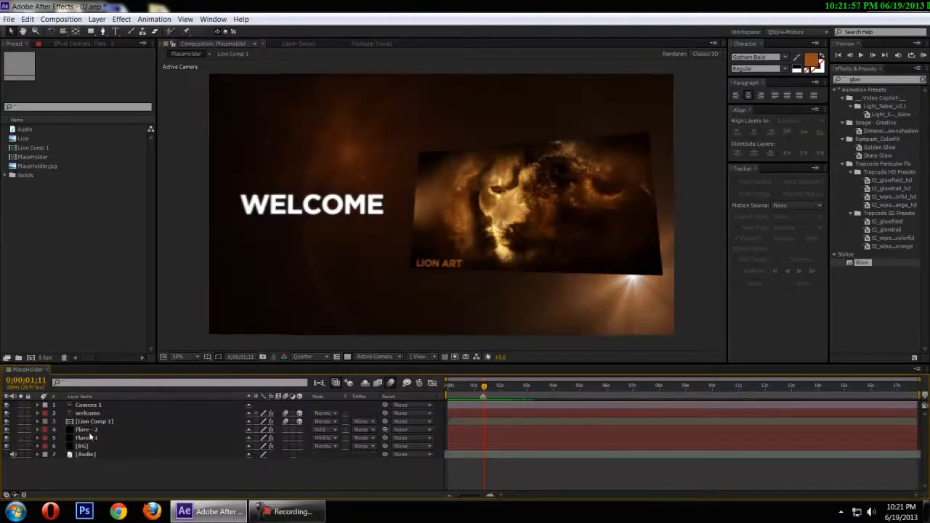
Reveal the keyframed Optical Flares properties of the Flare - 2 layer and return to time 0;00;00;00.
left_click(94, 431)
mouse_move(484, 391)
left_mouse_down()
mouse_move(469, 391)
mouse_move(484, 392)
left_mouse_up()
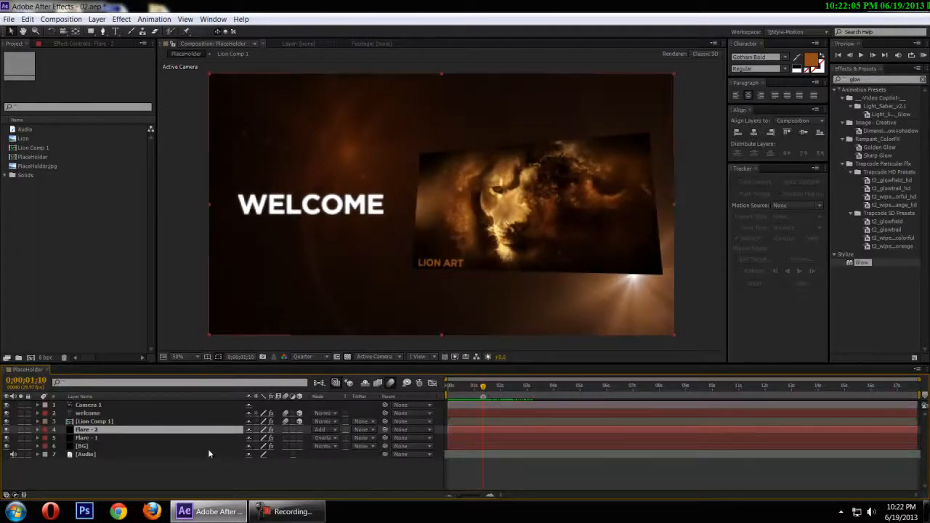
key("u")
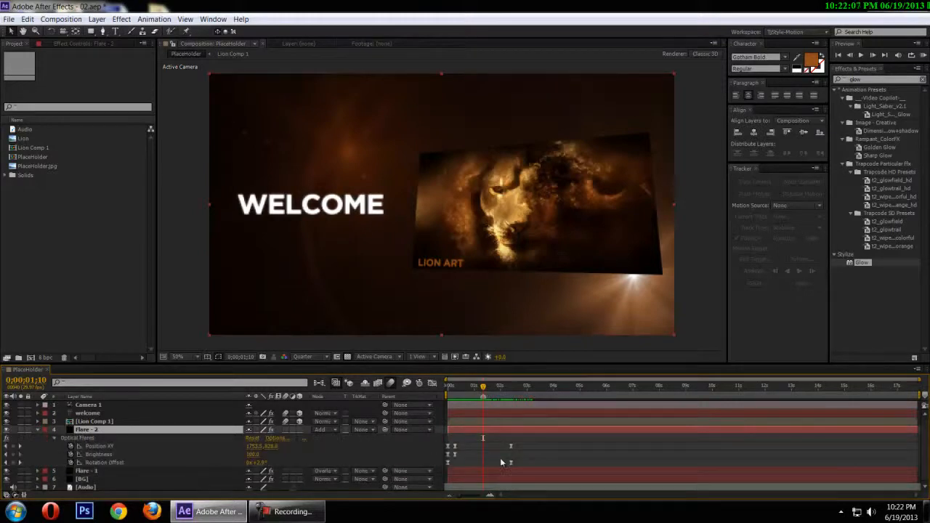
left_click_drag(483, 393, 445, 392)
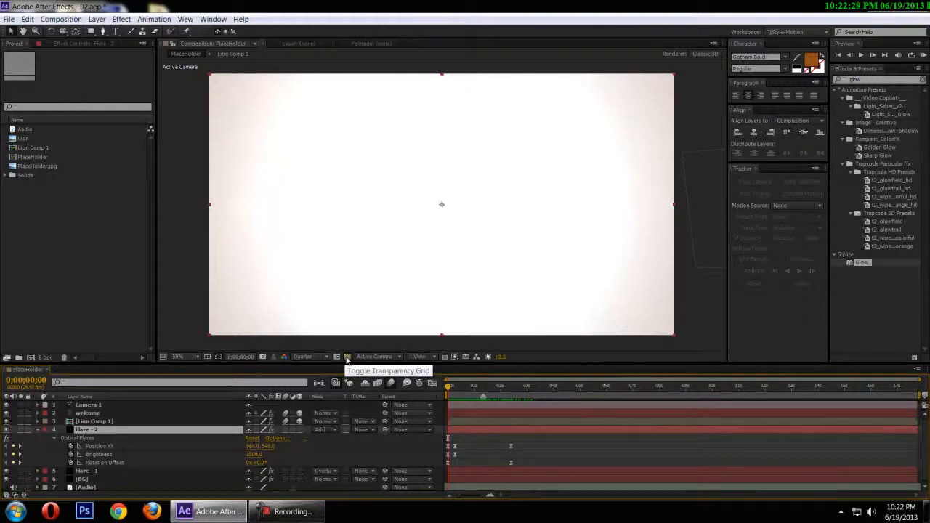
key("comma")
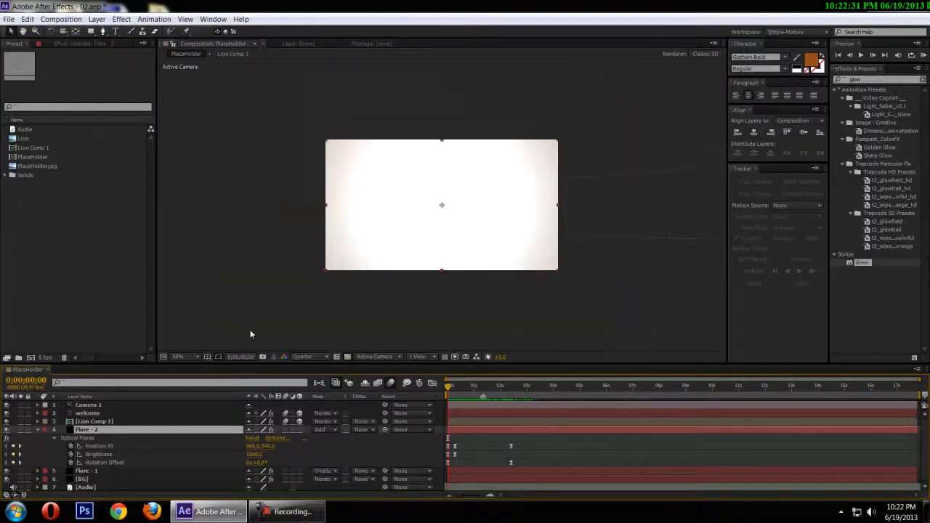
key("period")
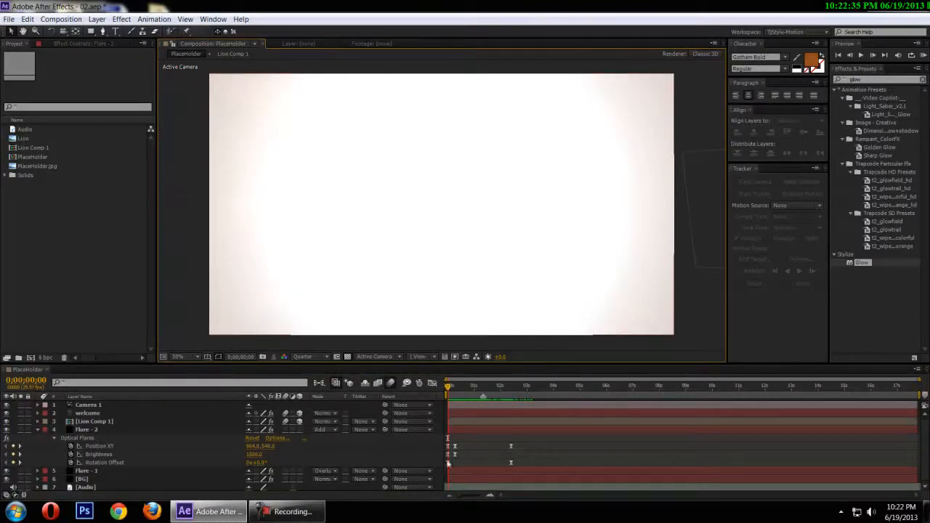
left_click(102, 454)
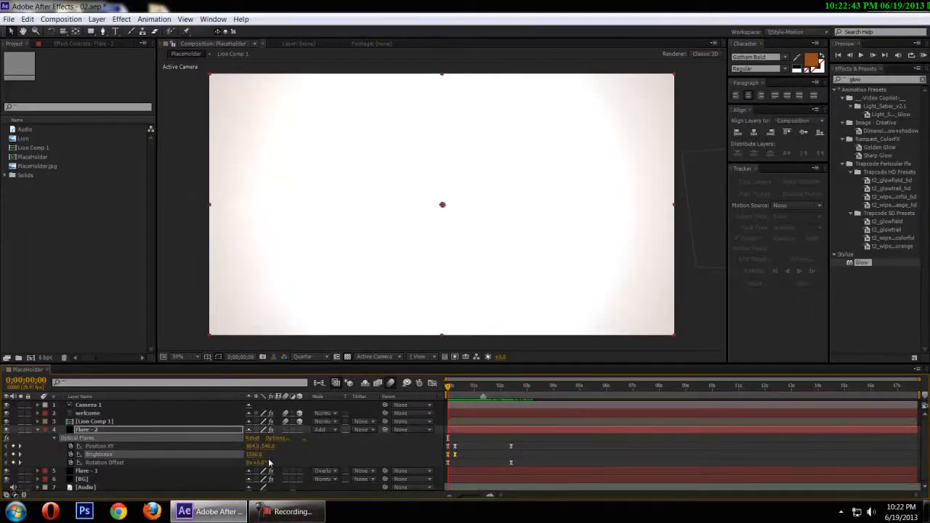
left_click(283, 512)
left_click(265, 511)
left_click(33, 157)
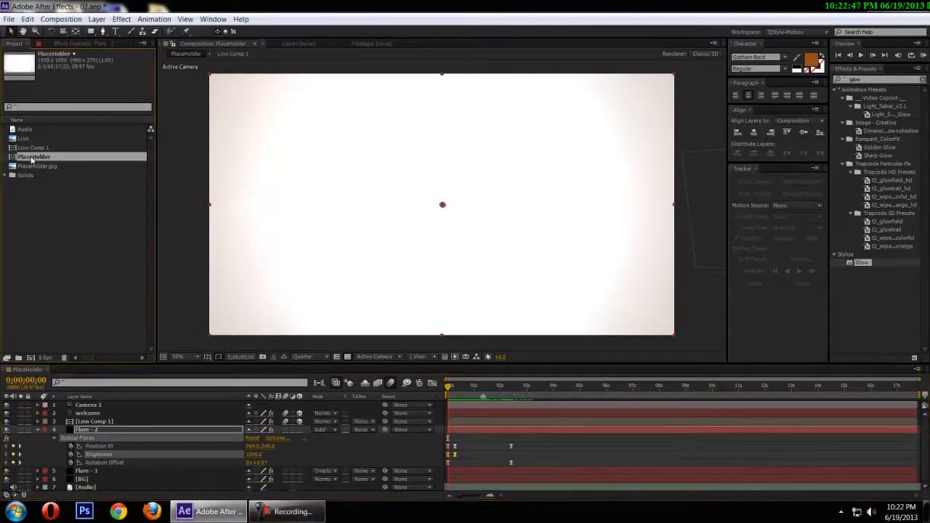
Clear Flare - 2's Position XY, Brightness and Rotation Offset keyframes and set a fresh keyframe for each at 0;00;00;00.
left_click(104, 436)
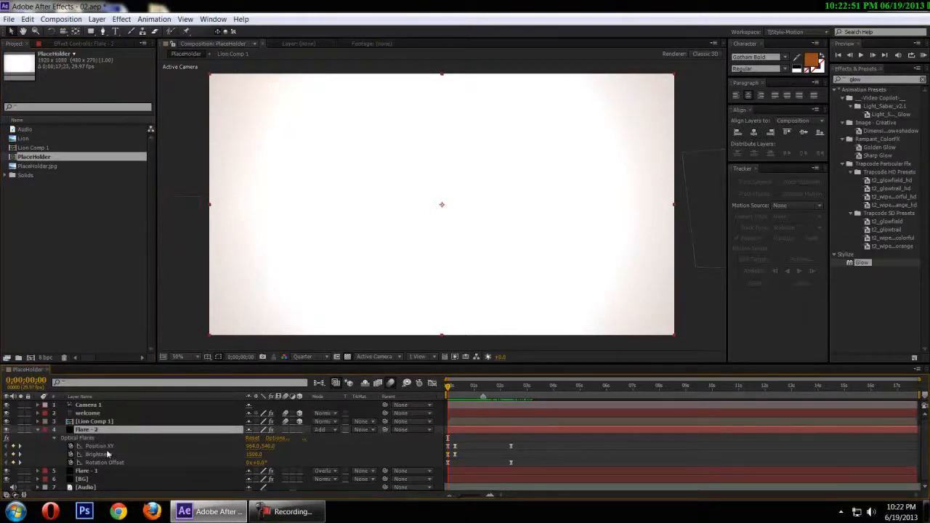
left_click(104, 447)
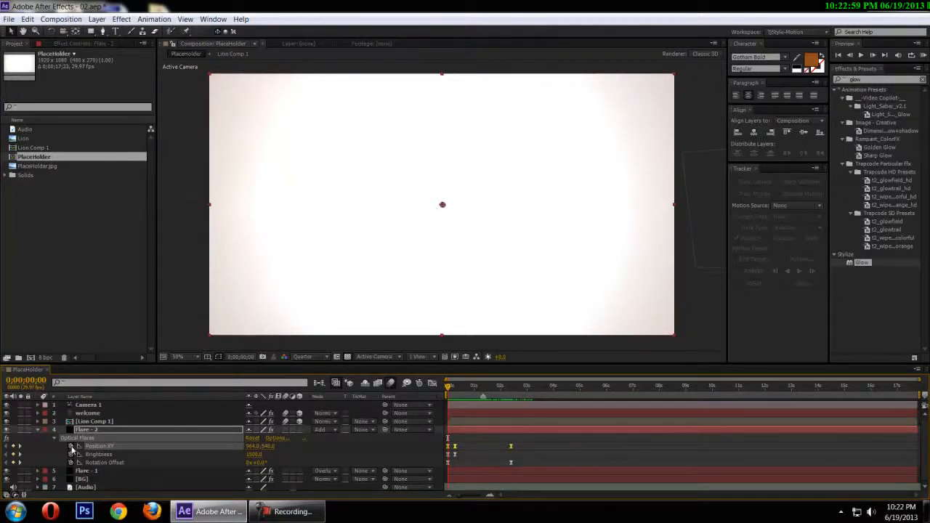
left_click_drag(70, 447, 71, 463)
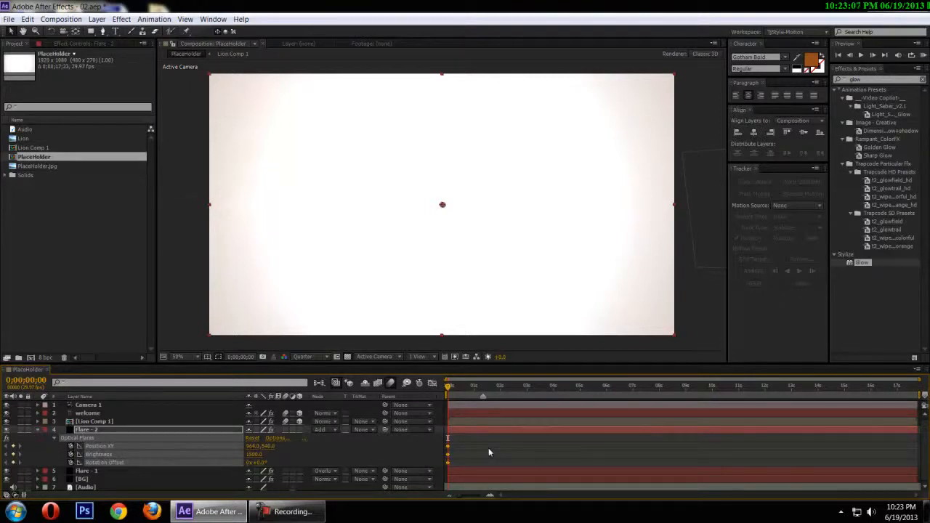
At 0;00;00;08, keyframe Flare - 2's Position XY by moving the flare centre to the lion image's lower edge, right of its middle.
key("space")
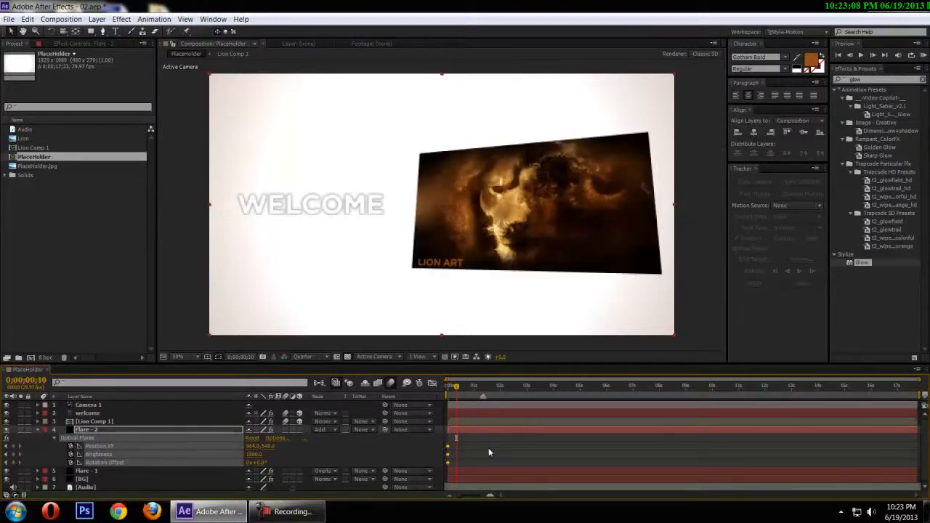
left_click(680, 235)
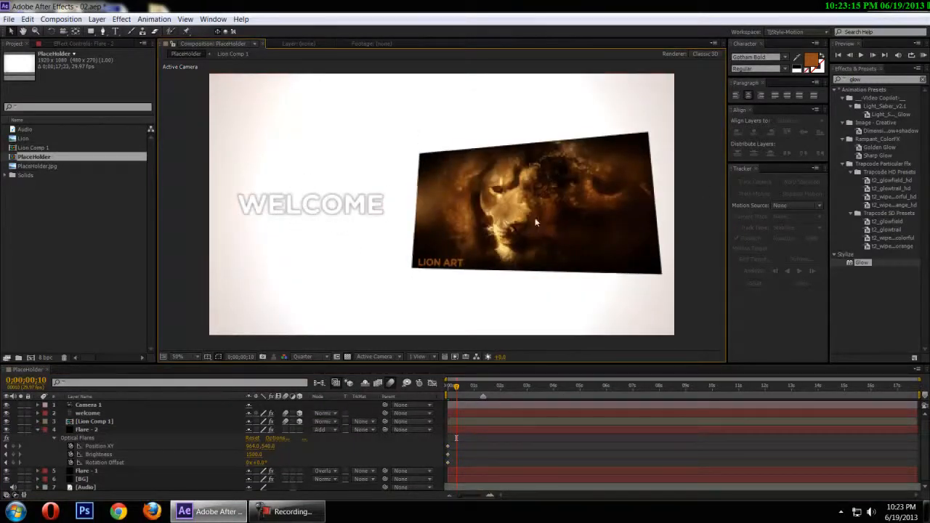
left_click_drag(457, 390, 457, 390)
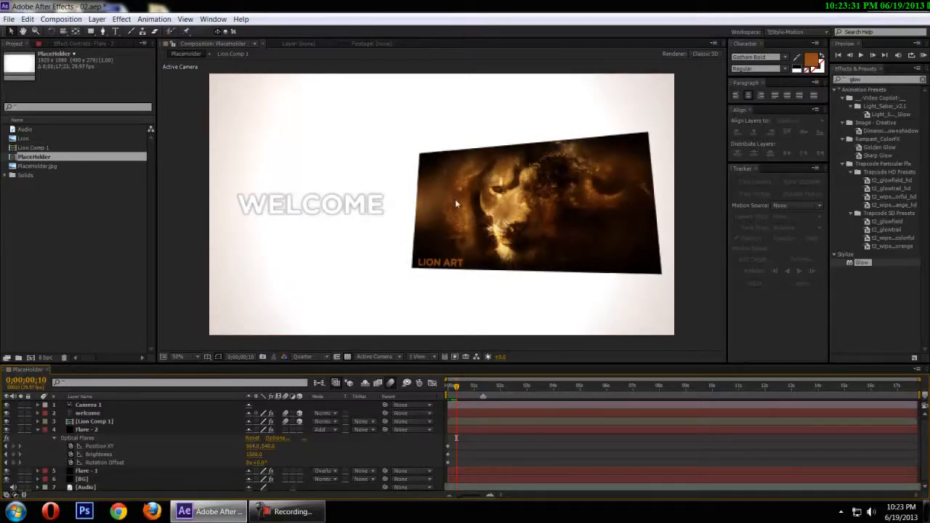
key("Page_Up")
key("Page_Up")
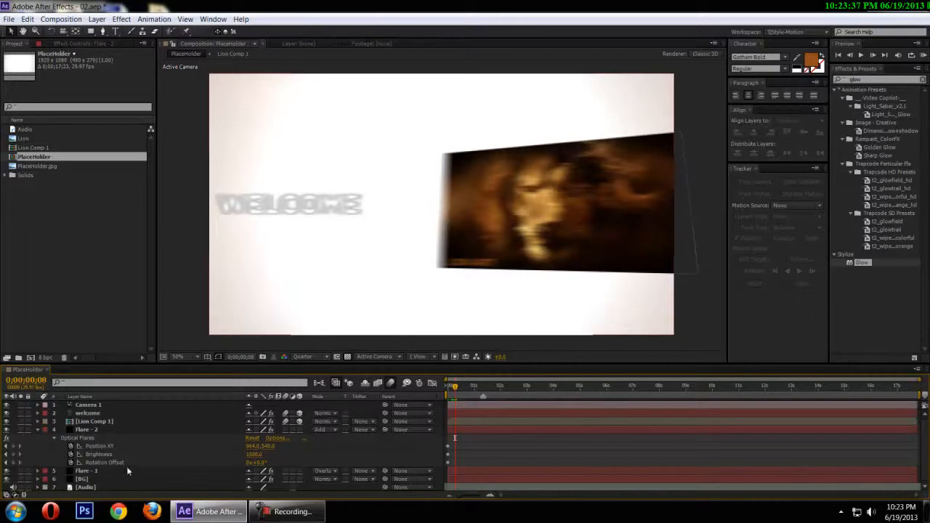
left_click(109, 446)
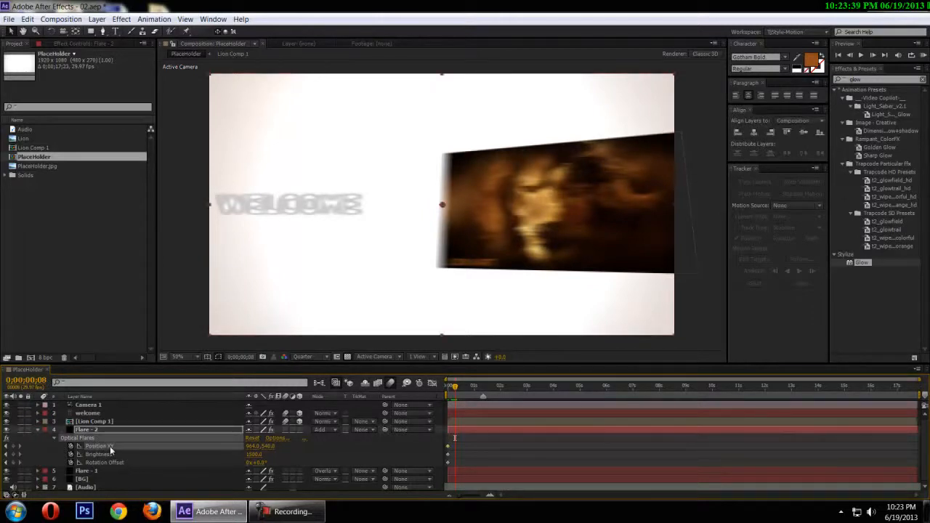
left_click_drag(444, 207, 644, 274)
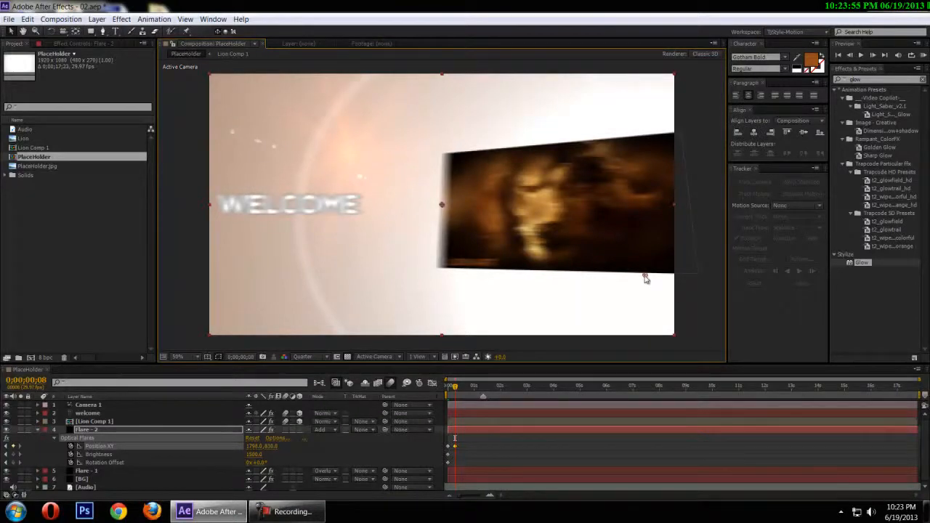
left_click_drag(646, 279, 604, 274)
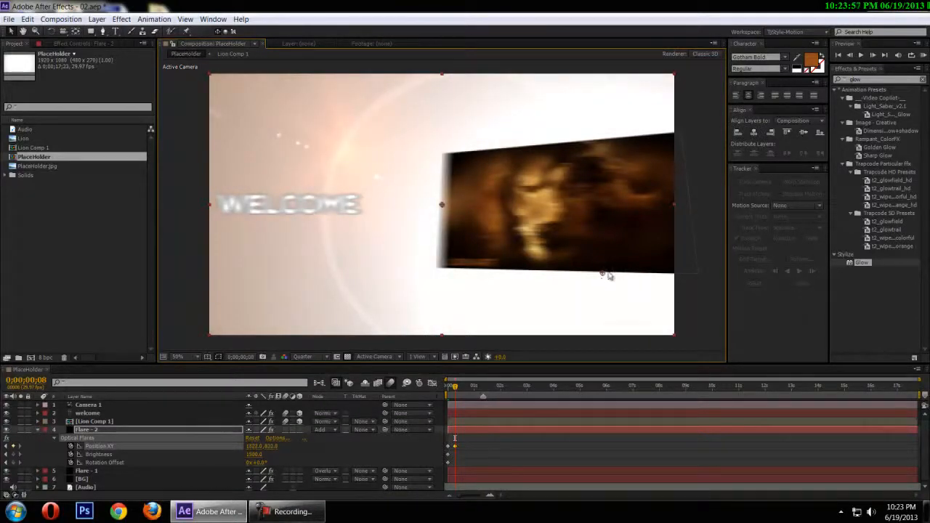
Move Flare - 2's centre to the lion image's lower-right corner at 0;00;00;08, and keyframe Position XY at about 1612, 828 at 0;00;02;16.
left_click_drag(604, 274, 651, 277)
left_click(599, 274)
key("ctrl+z")
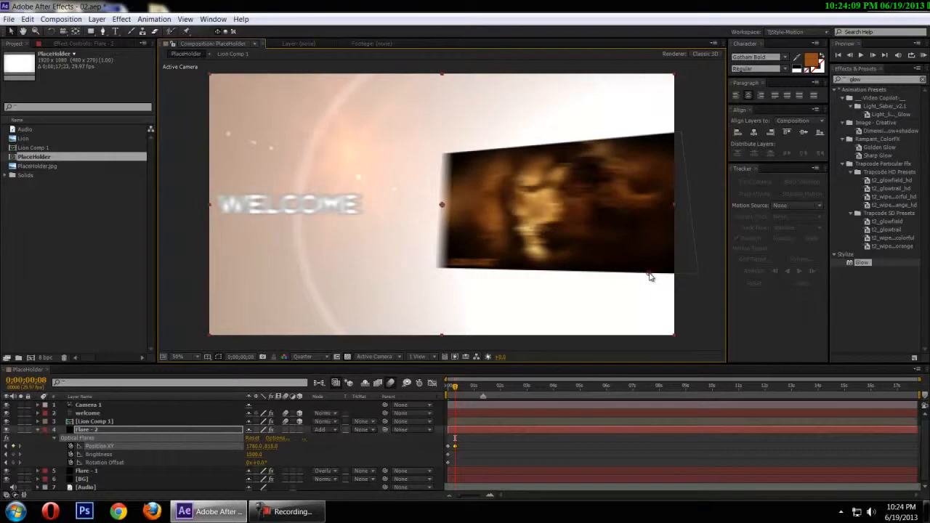
left_click_drag(465, 390, 515, 389)
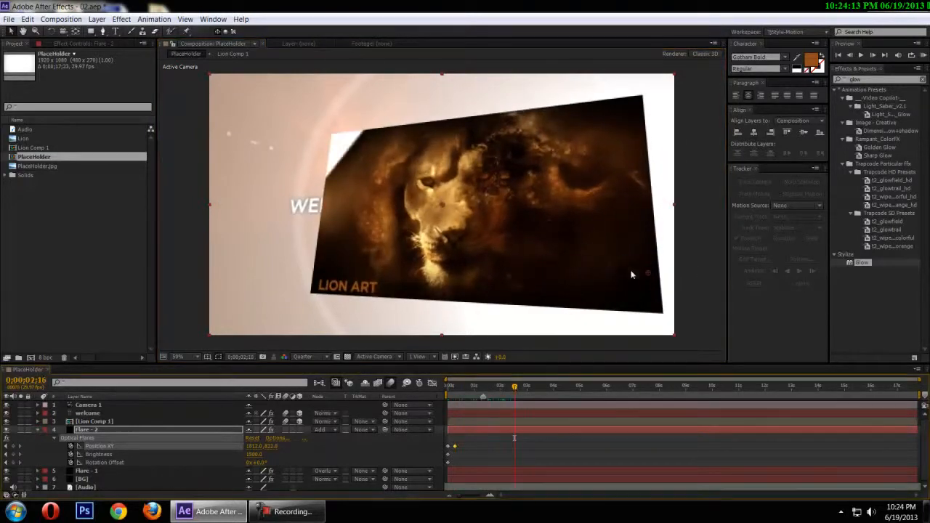
left_click_drag(648, 276, 599, 277)
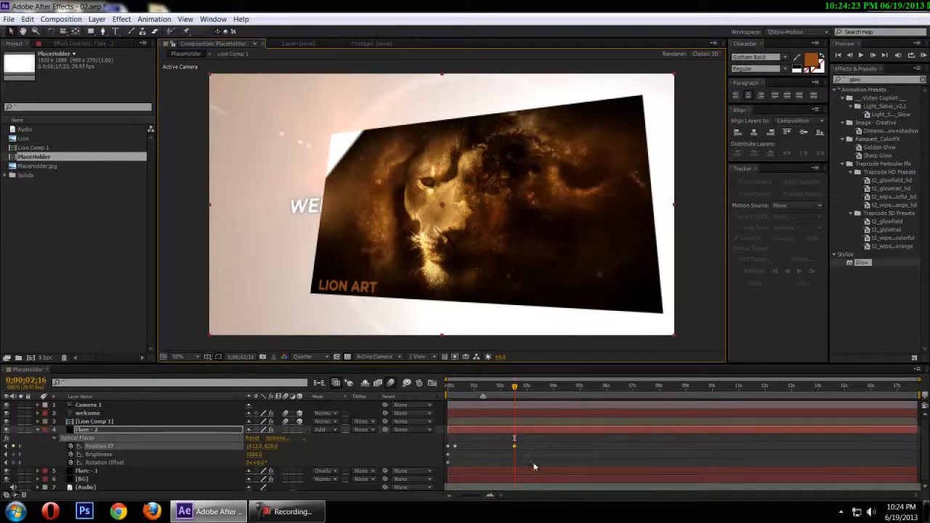
Set the spatial interpolation of all Flare - 2 Position XY keyframes to Linear.
left_click_drag(527, 444, 423, 450)
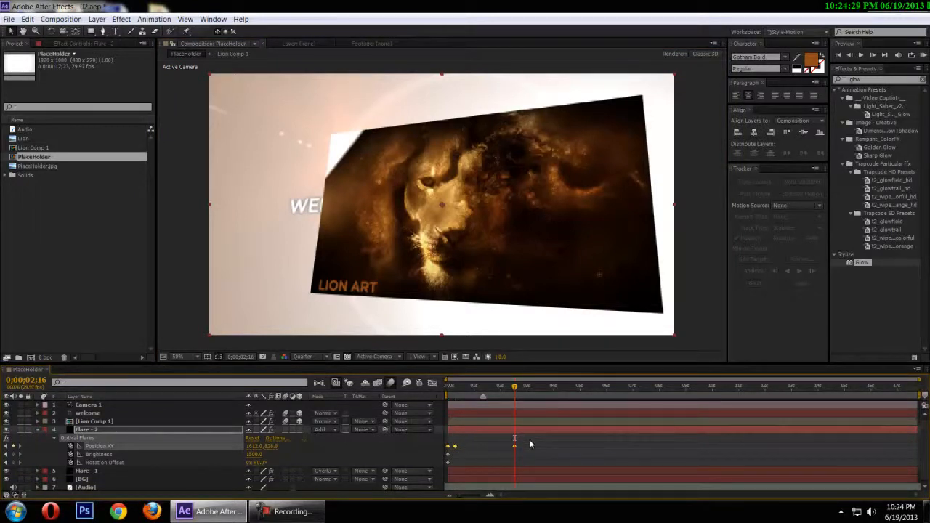
key("ctrl+alt+k")
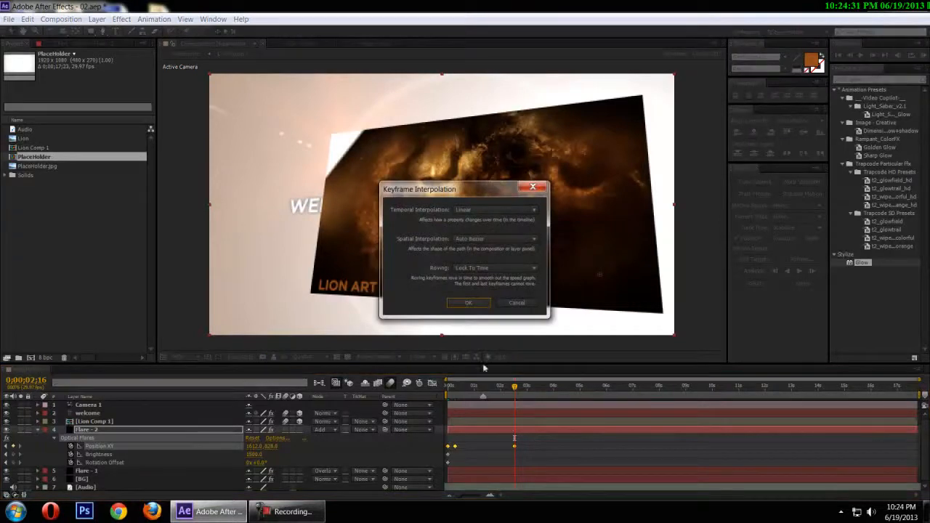
left_click(469, 240)
left_click(474, 270)
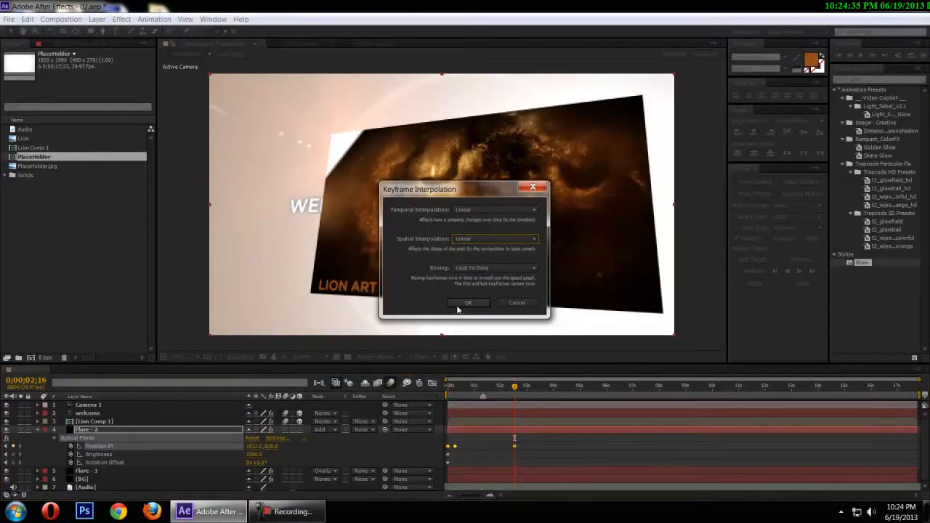
left_click(458, 305)
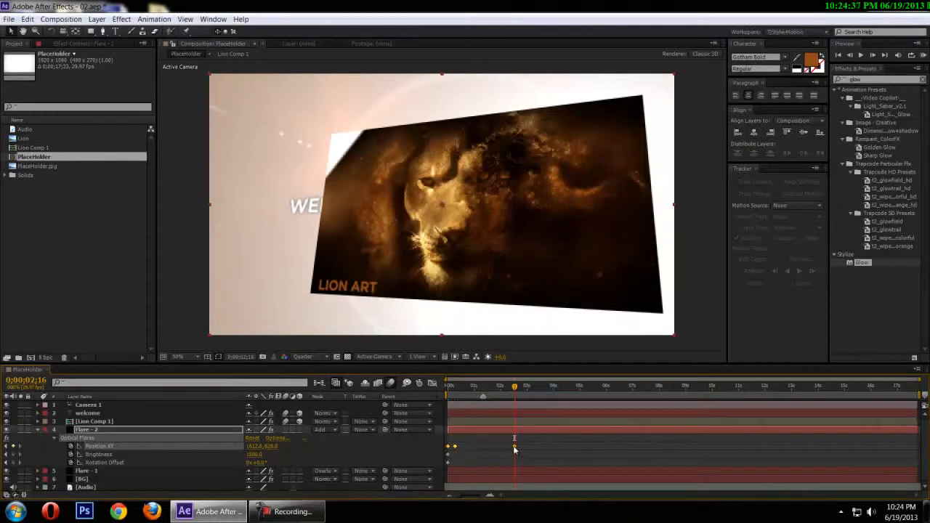
Apply Easy Ease to the three Position XY keyframes of Flare - 2 and check the flare's movement near the beginning.
right_click(514, 450)
mouse_move(546, 439)
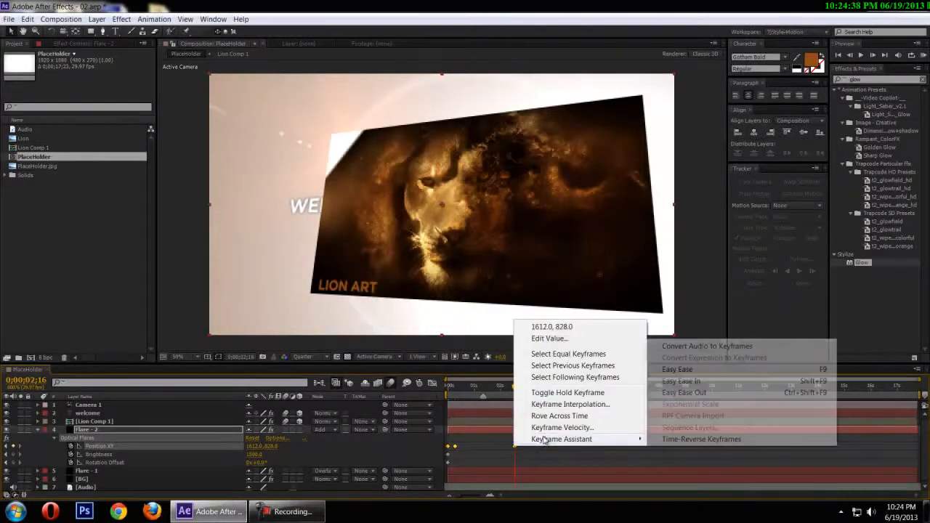
left_click(694, 381)
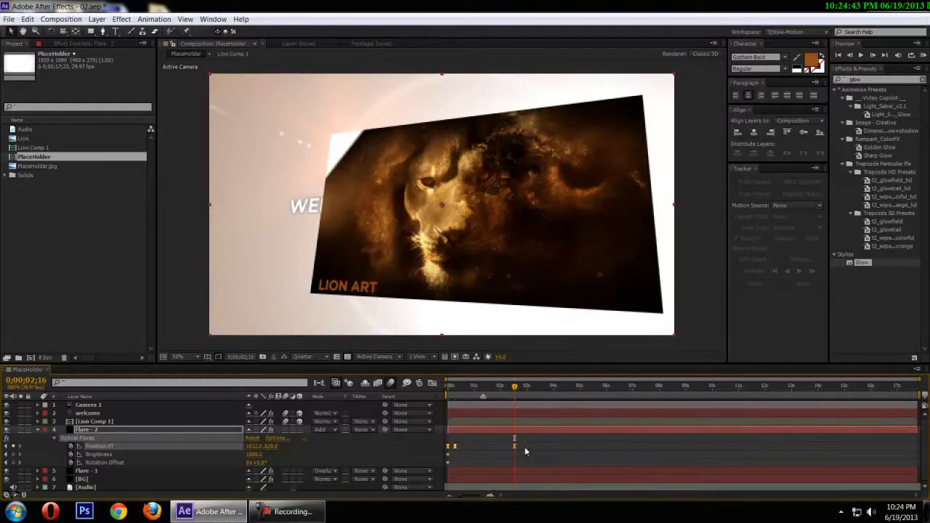
left_click_drag(514, 401, 459, 398)
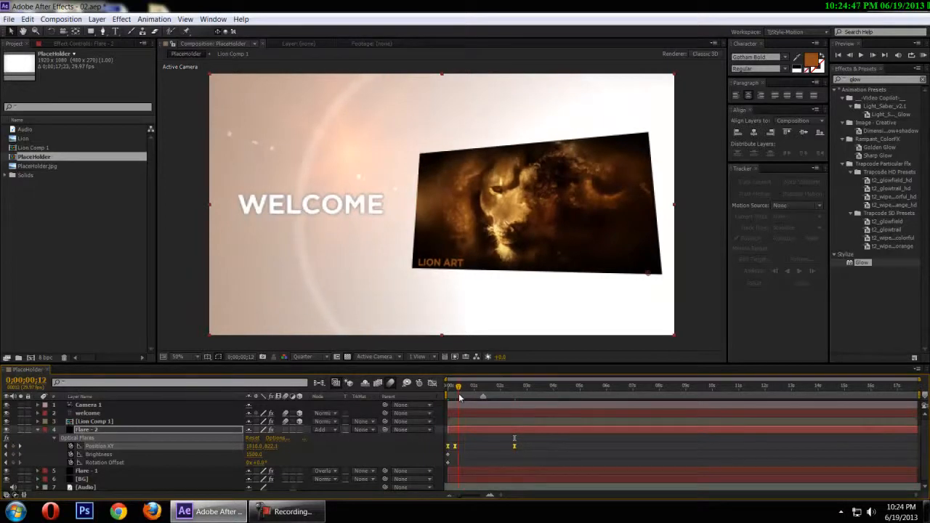
left_click(295, 512)
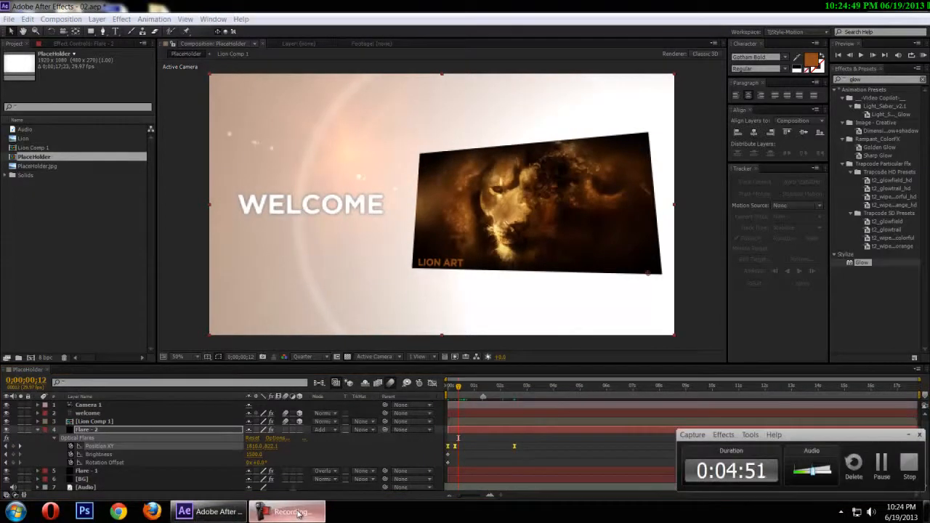
left_click(500, 455)
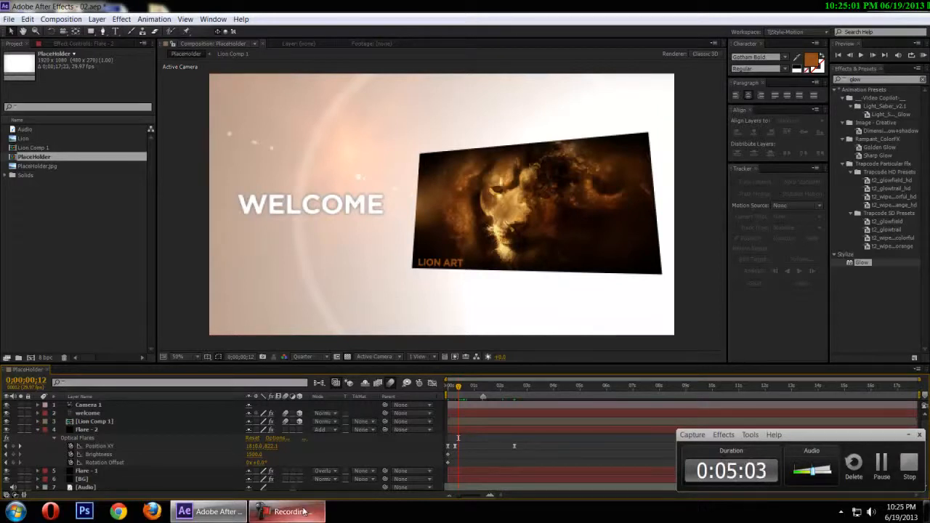
mouse_move(303, 511)
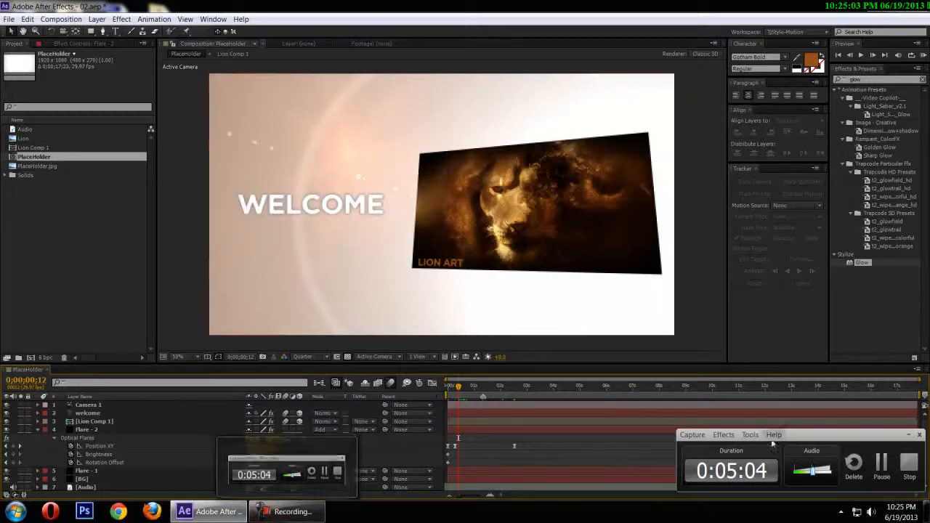
left_click(908, 434)
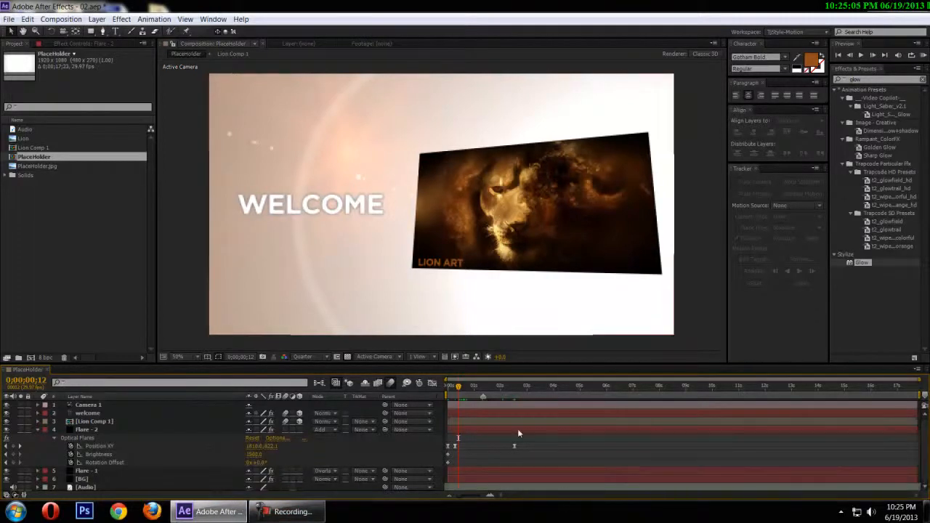
At 0;00;00;08, reset Flare - 2's Brightness to its default to create a second Brightness keyframe.
left_click(456, 388)
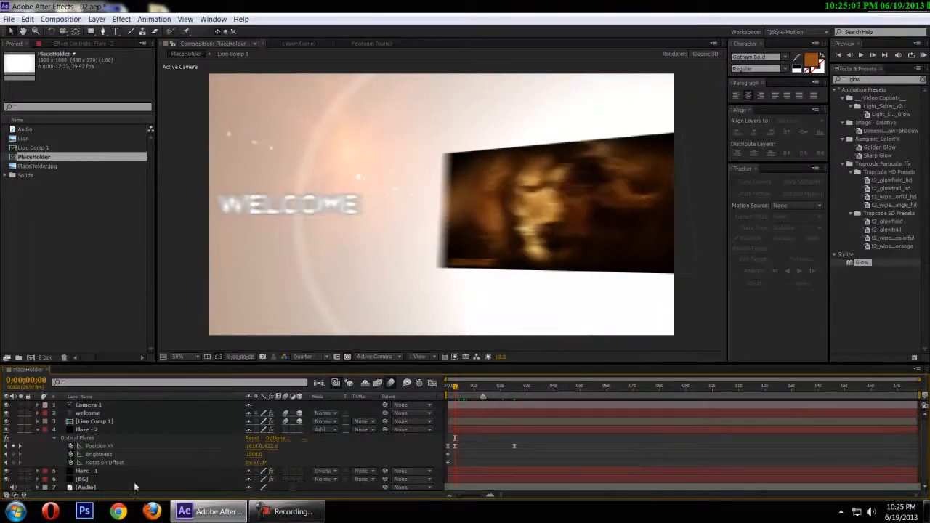
left_click(112, 456)
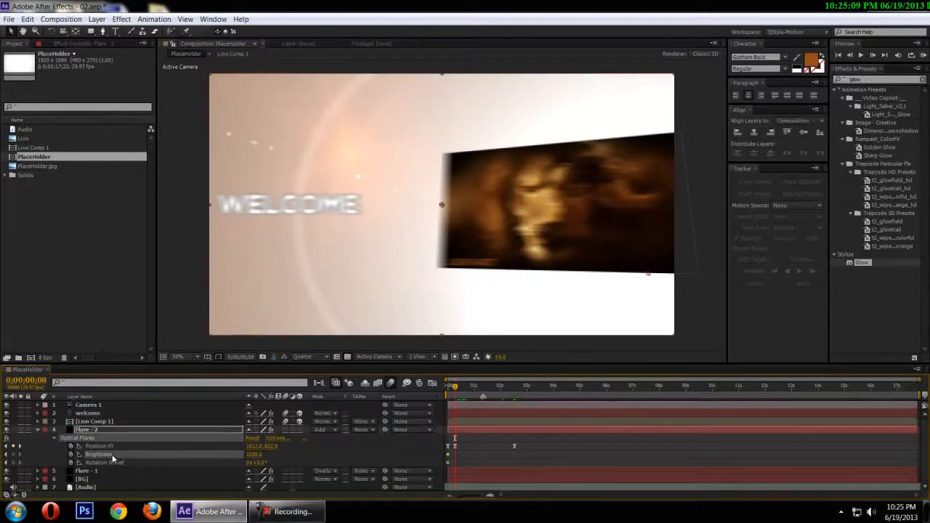
right_click(100, 456)
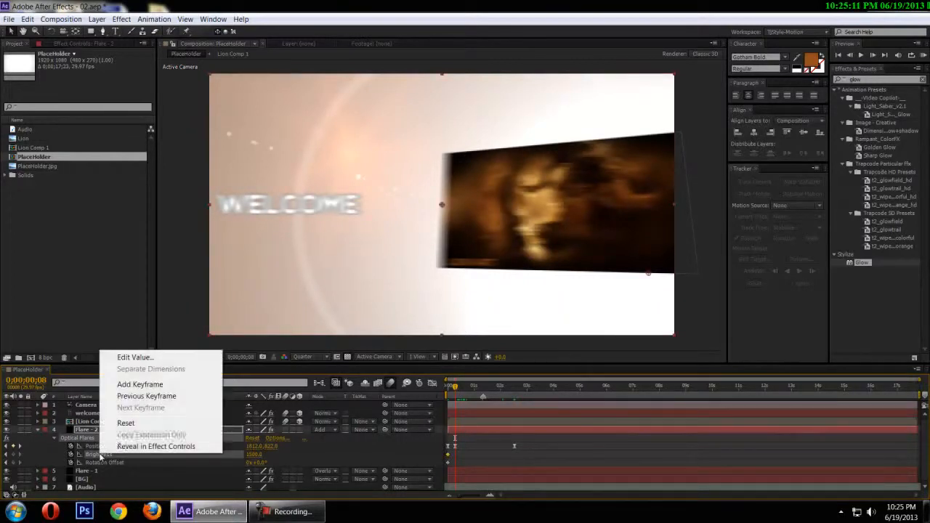
right_click(99, 456)
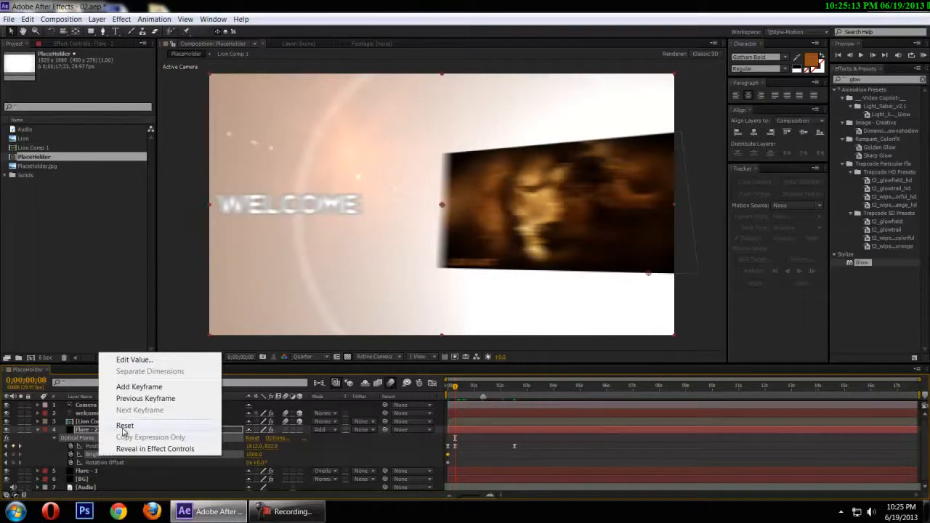
left_click(124, 426)
Play the composition from the start to examine the flare's movement and brightness drop.
left_click_drag(458, 394, 433, 400)
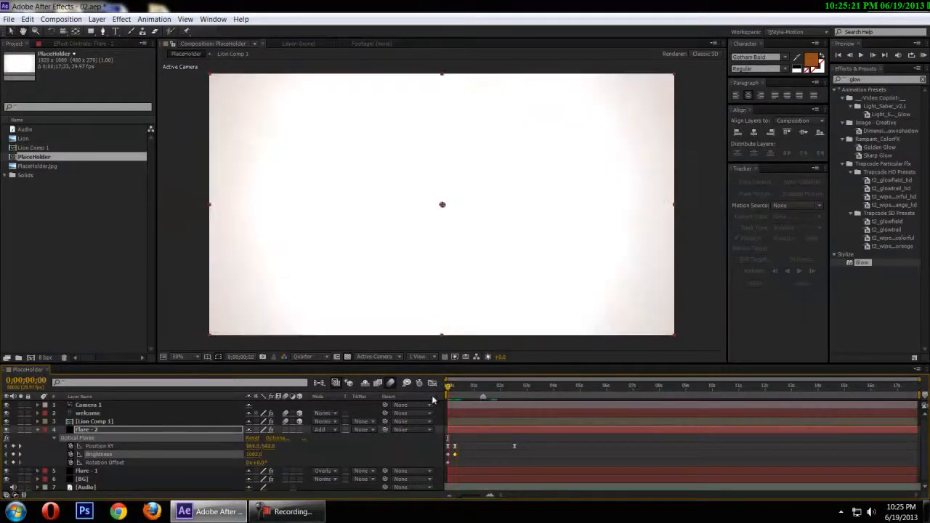
key("space")
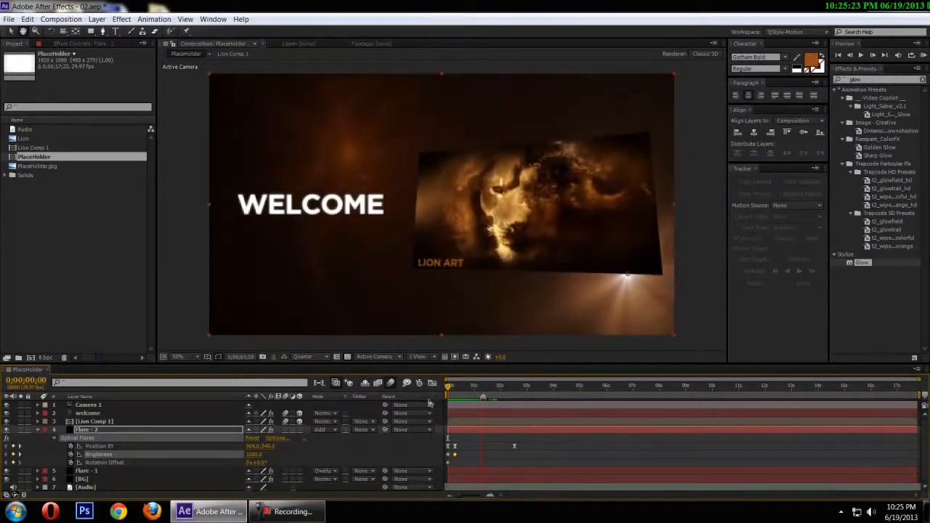
key("space")
key("space")
At 0;00;02;16, set the horizontal value of Flare - 2's Position XY keyframe to 1712.
mouse_move(464, 393)
left_mouse_down()
mouse_move(446, 393)
mouse_move(492, 388)
mouse_move(459, 397)
left_mouse_up()
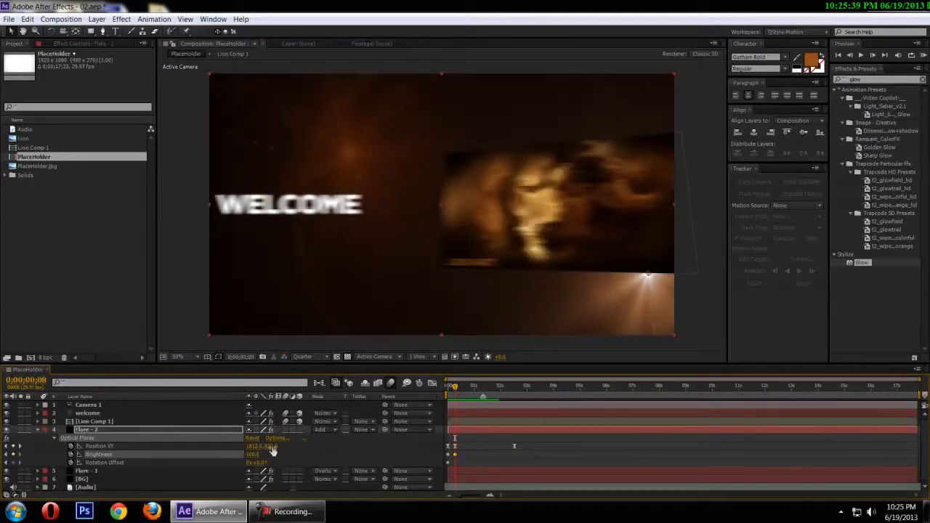
left_click_drag(456, 385, 512, 393)
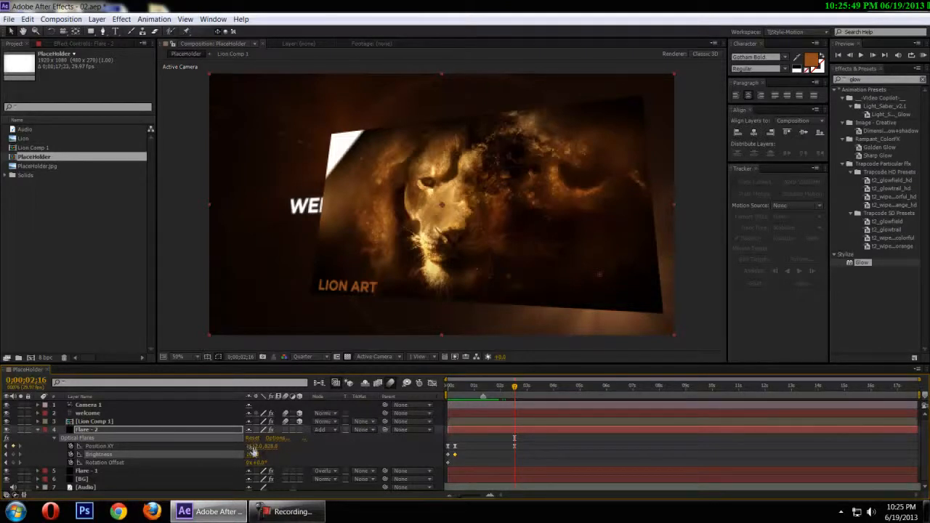
left_click(254, 446)
Replay the animation from the start to check how the flare travels along the lion image's lower edge.
left_click_drag(514, 387, 368, 379)
key("space")
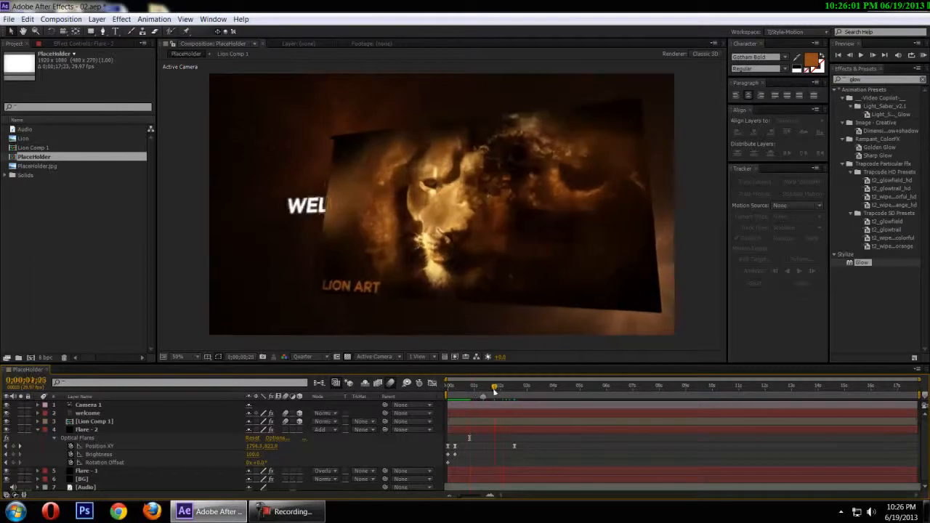
left_click_drag(492, 391, 444, 391)
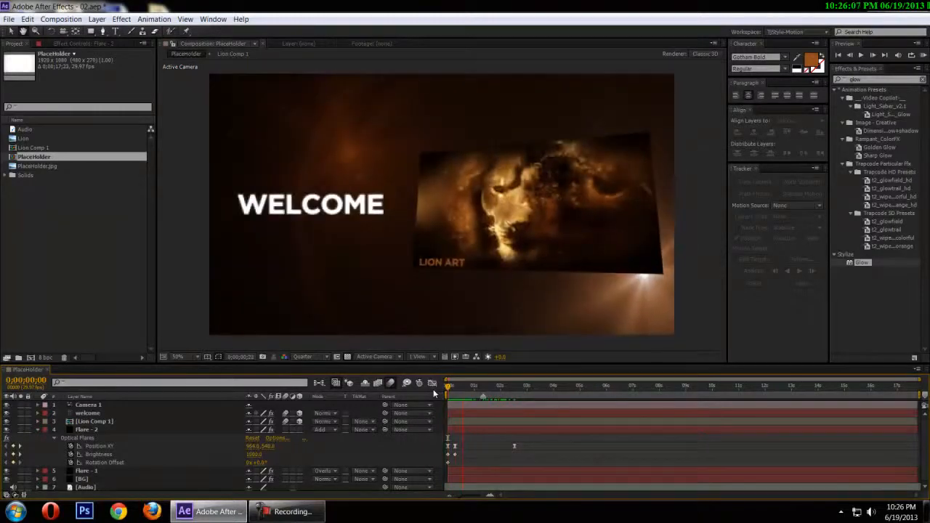
key("space")
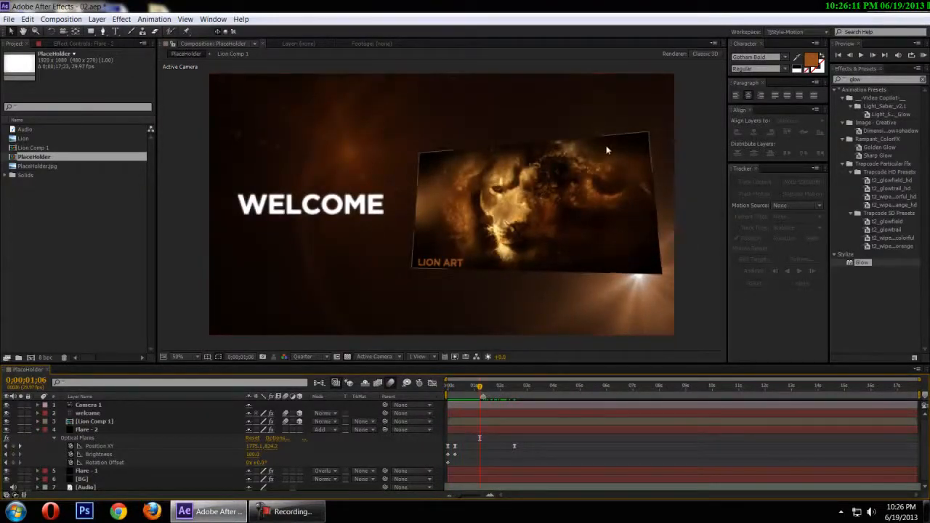
left_click_drag(487, 392, 446, 390)
key("space")
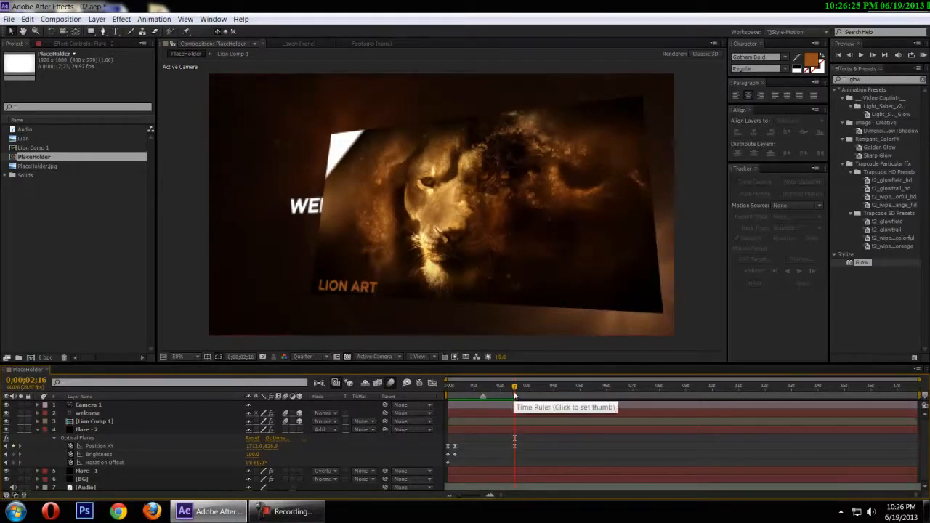
Add a Brightness keyframe of 100 to Flare - 2 at 0;00;02;16 and preview the animation from the start.
left_click(13, 454)
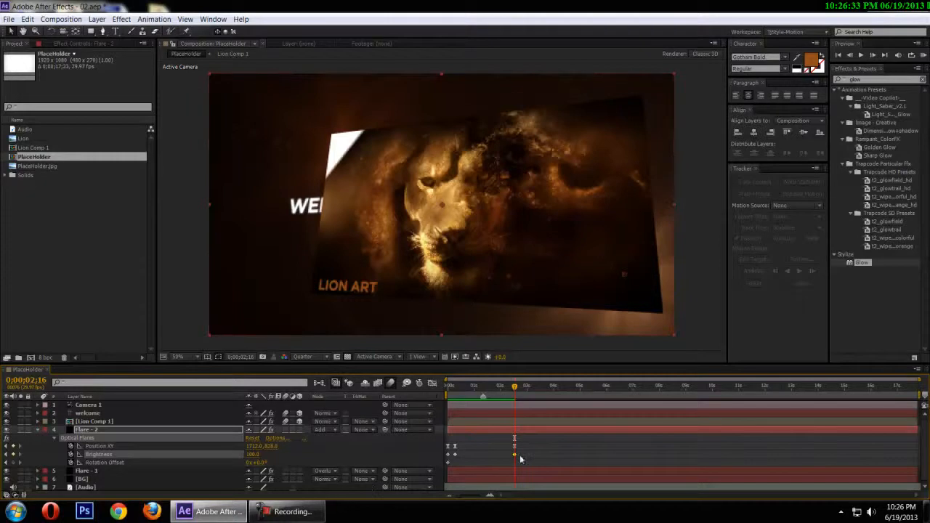
left_click_drag(515, 387, 452, 398)
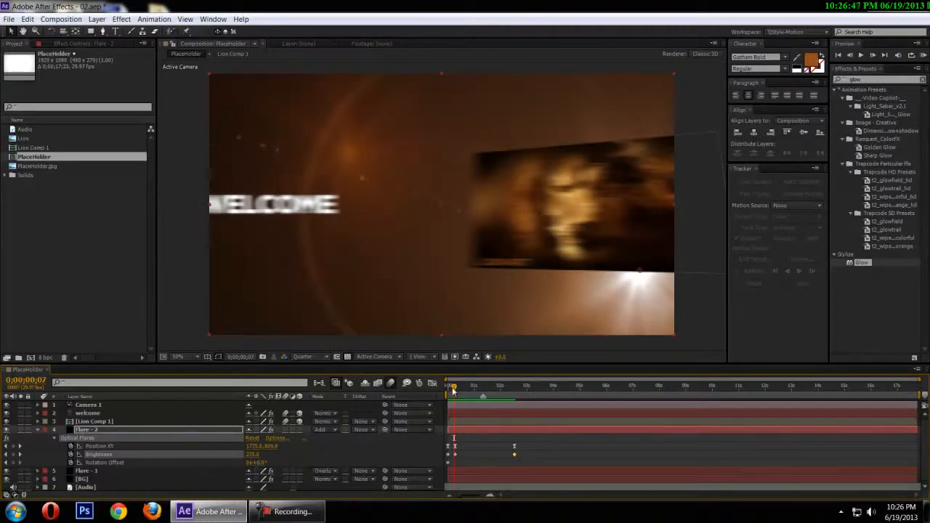
left_click_drag(454, 391, 447, 389)
key("space")
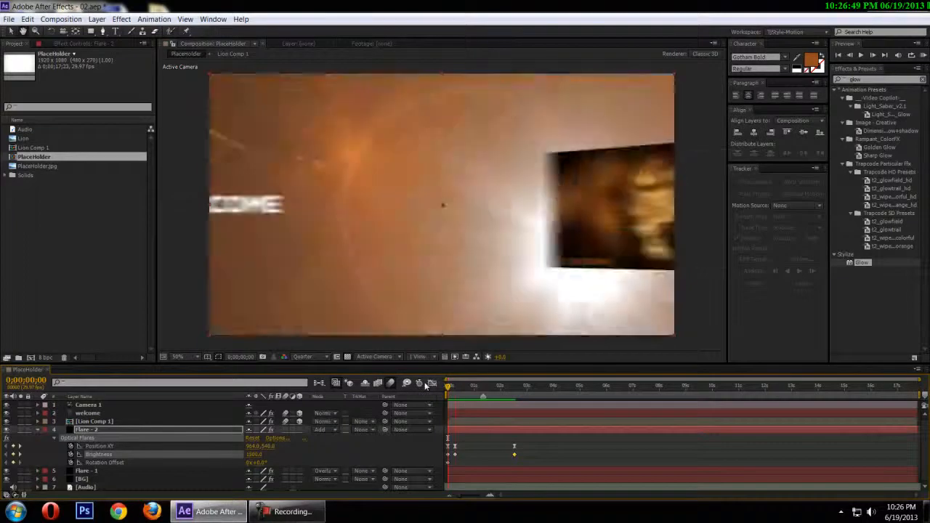
left_click(711, 256)
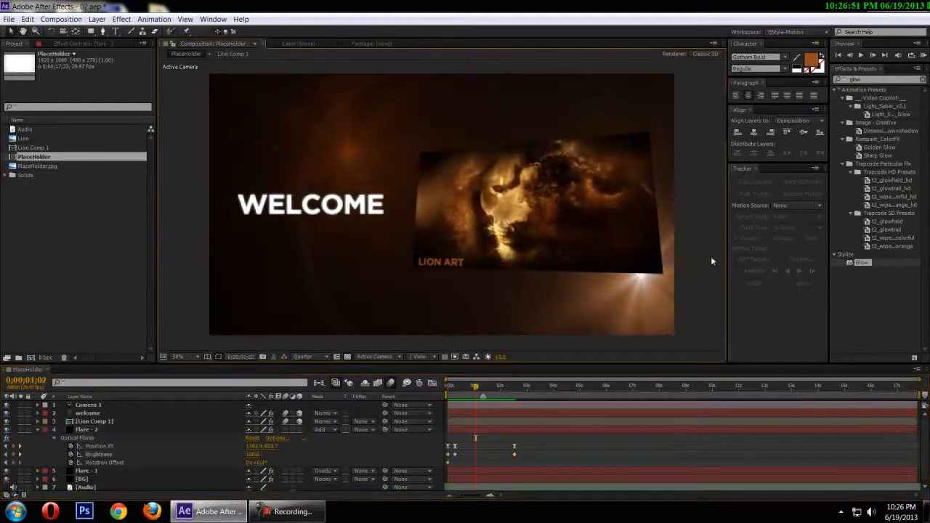
Hide the Lion Comp 1 layer and keyframe Flare - 2's Rotation Offset at 100° at 0;00;00;08.
left_click(7, 422)
left_click_drag(475, 388, 458, 402)
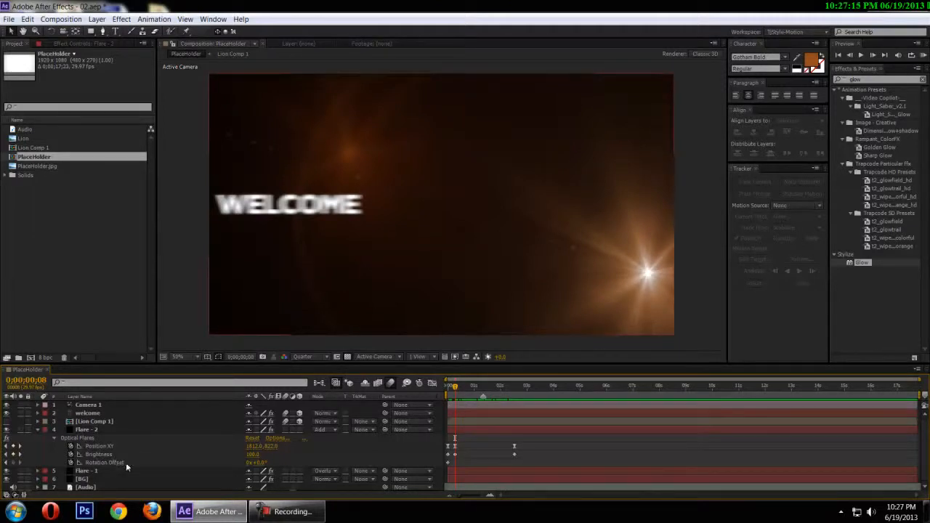
left_click(260, 464)
type("100")
key("Return")
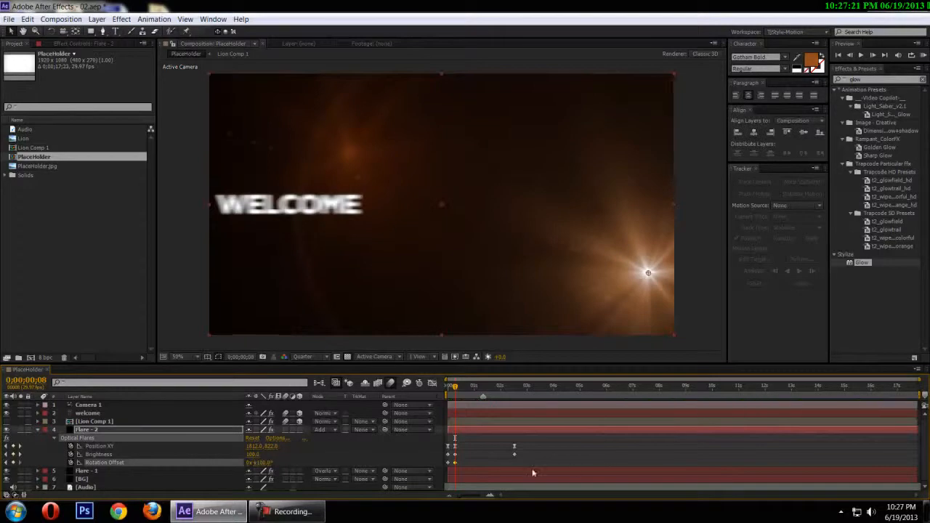
Move the 100° Rotation Offset keyframe to 0;00;02;16 and preview the animation from the start with Lion Comp 1 visible.
left_click_drag(455, 464, 509, 460)
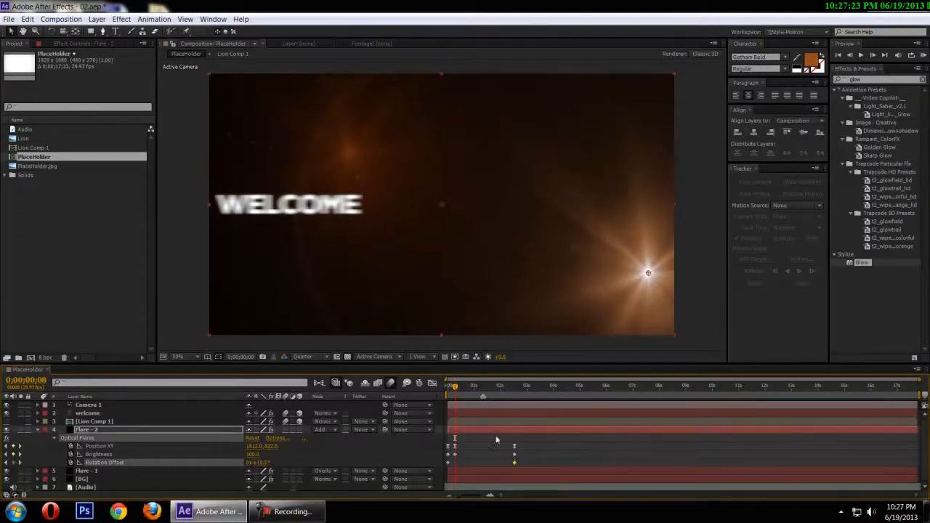
left_click_drag(457, 389, 430, 386)
key("space")
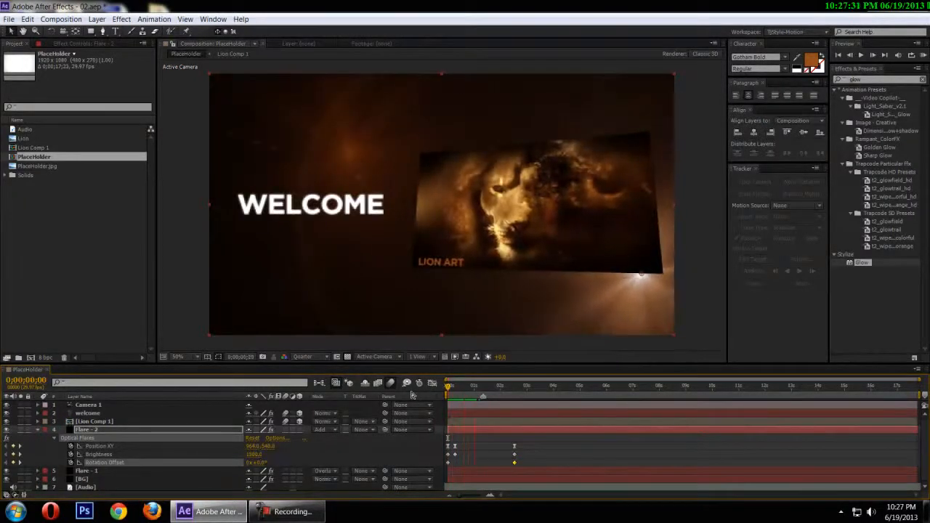
left_click(708, 239)
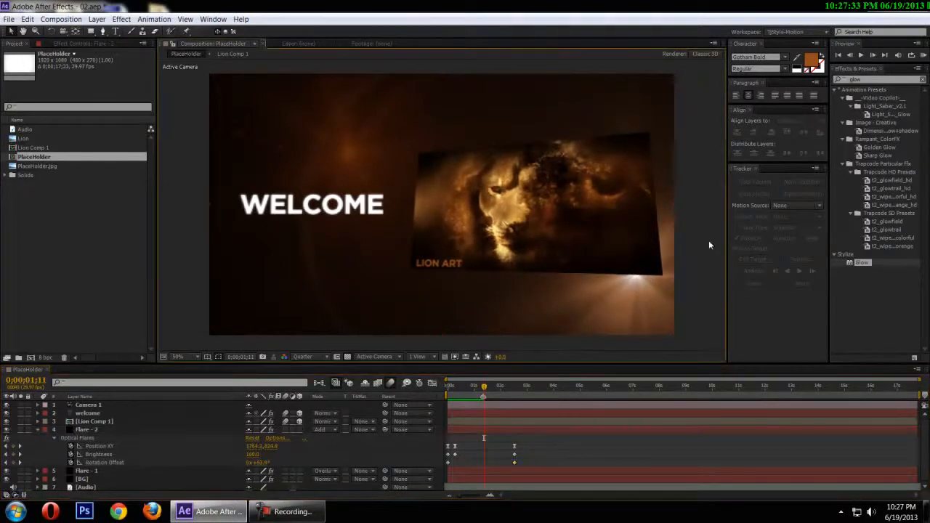
key("space")
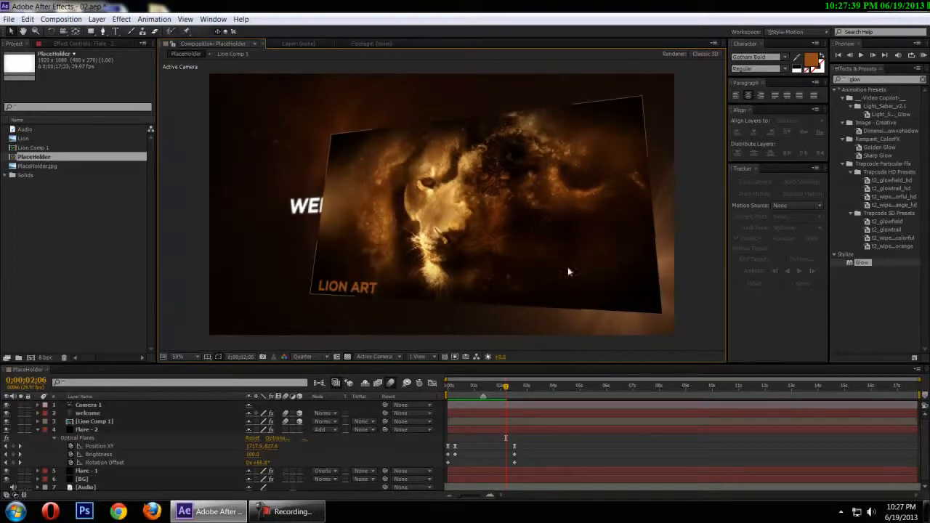
left_click(298, 513)
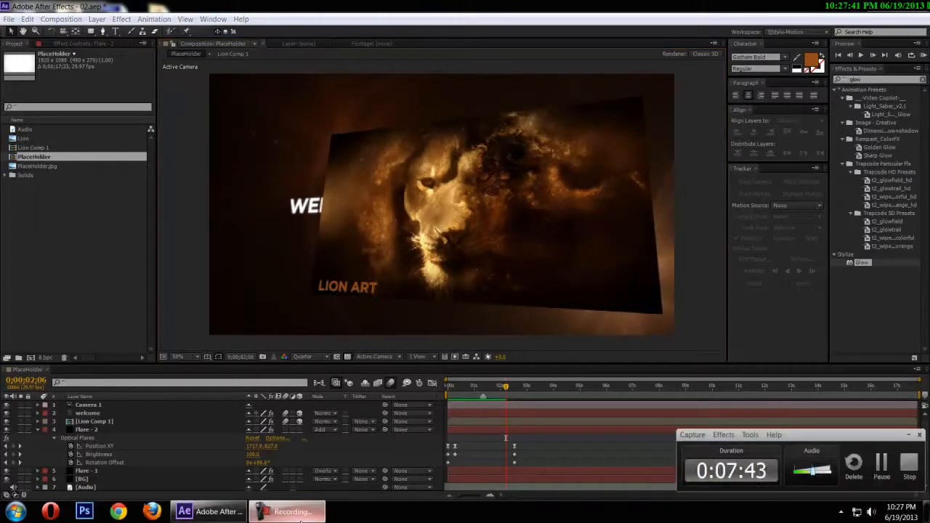
left_click(301, 520)
Set Flare - 2's Rotation Offset keyframe at 0;00;02;16 to 20° and preview the animation from the start.
left_click_drag(505, 390, 483, 390)
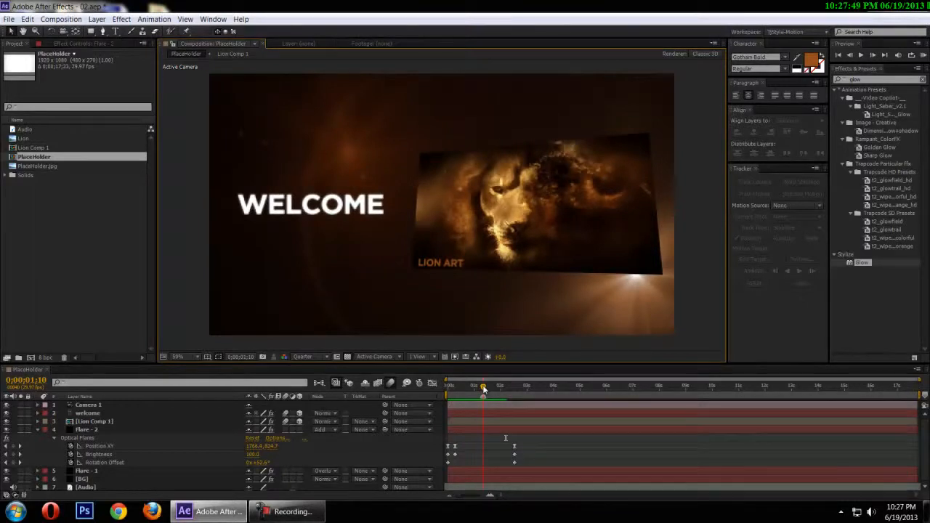
left_click_drag(478, 390, 515, 388)
left_click(263, 463)
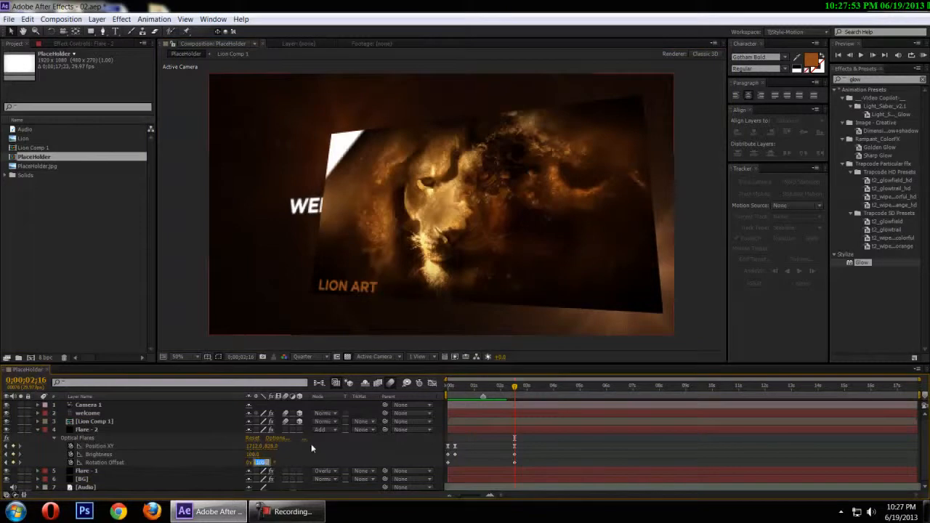
key("BackSpace")
type("20")
key("Return")
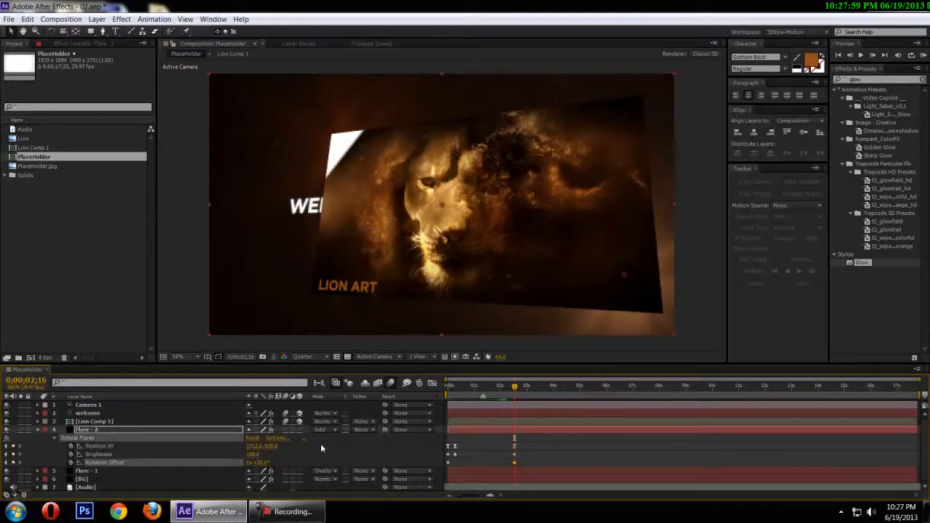
key("Home")
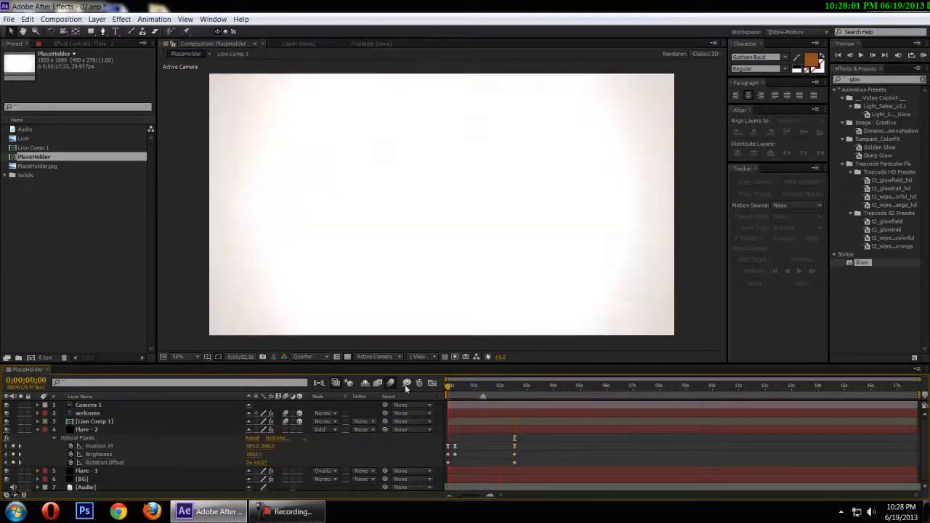
key("space")
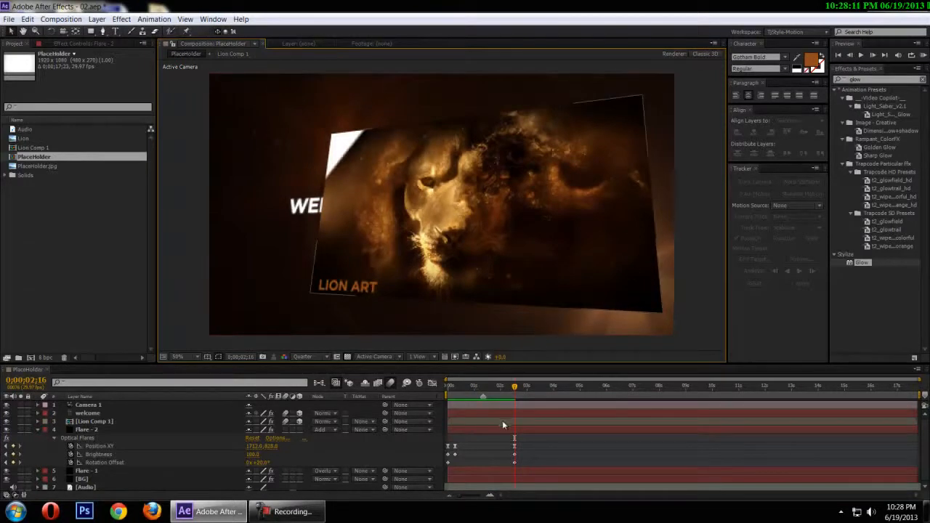
Set Flare - 2's Rotation Offset keyframe at 0;00;02;16 to 10° and replay the animation from the start.
left_click_drag(254, 468, 264, 464)
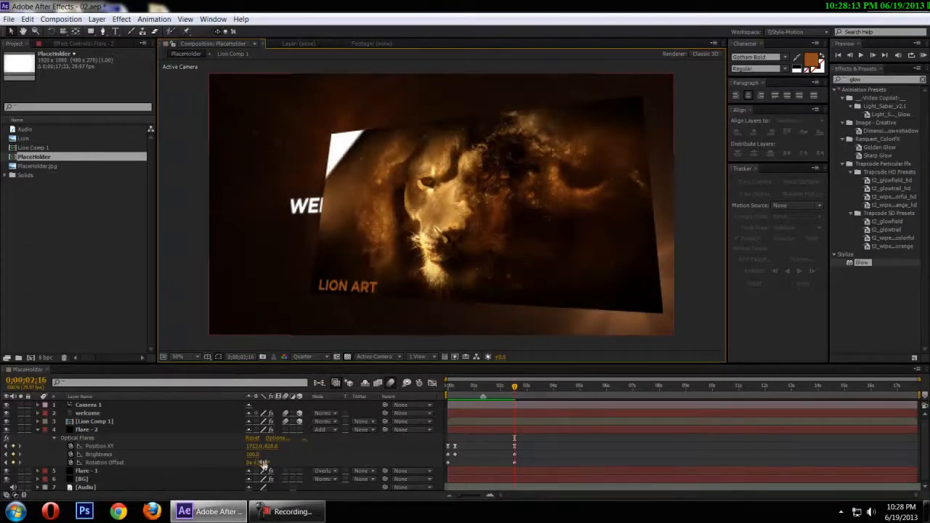
left_click(263, 463)
key("Return")
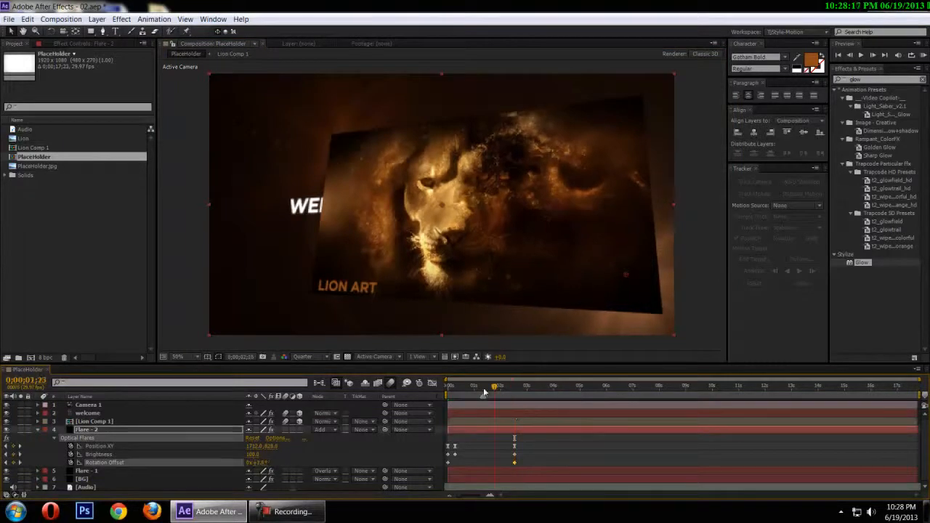
key("Home")
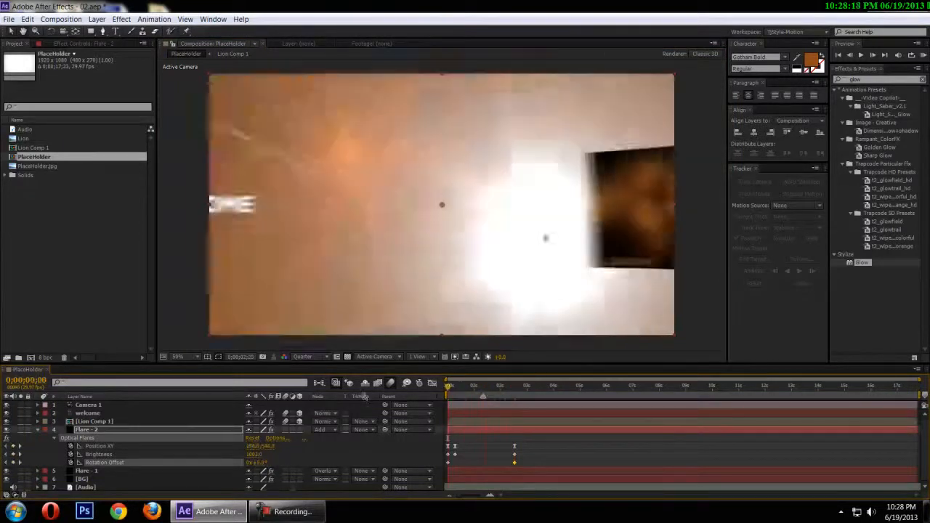
key("space")
scroll(687, 232, "down", 1)
left_click(686, 232)
scroll(683, 231, "up", 1)
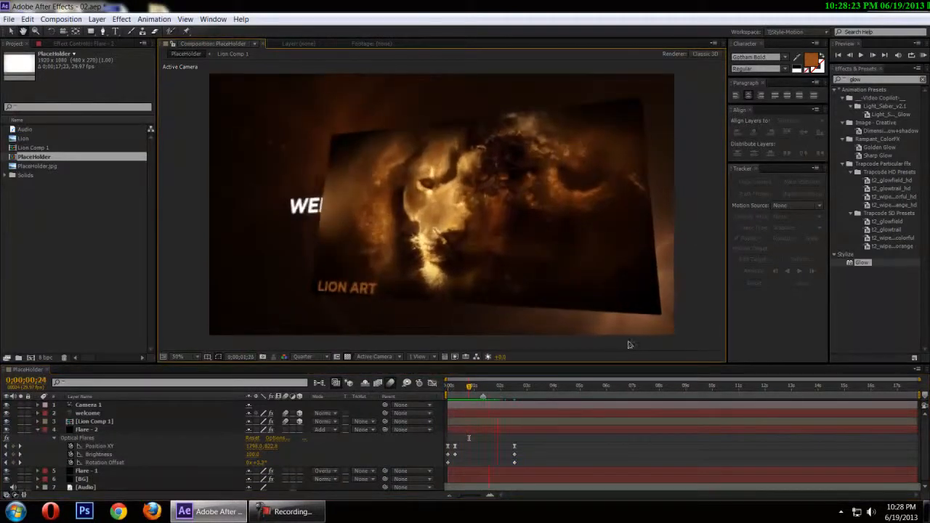
key("space")
Review Flare - 2's Optical Flares settings and keyframed properties, and check the frame at 0;00;01;04.
left_click_drag(509, 387, 448, 397)
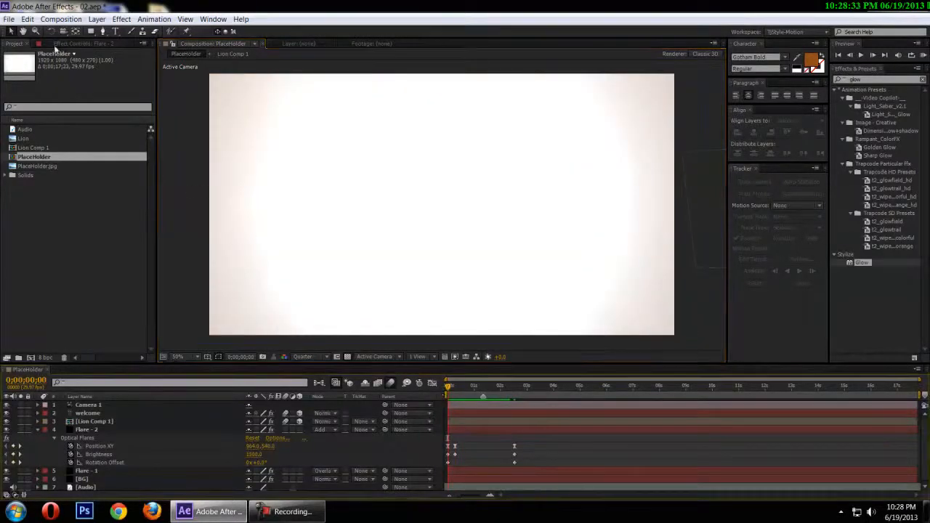
left_click(55, 44)
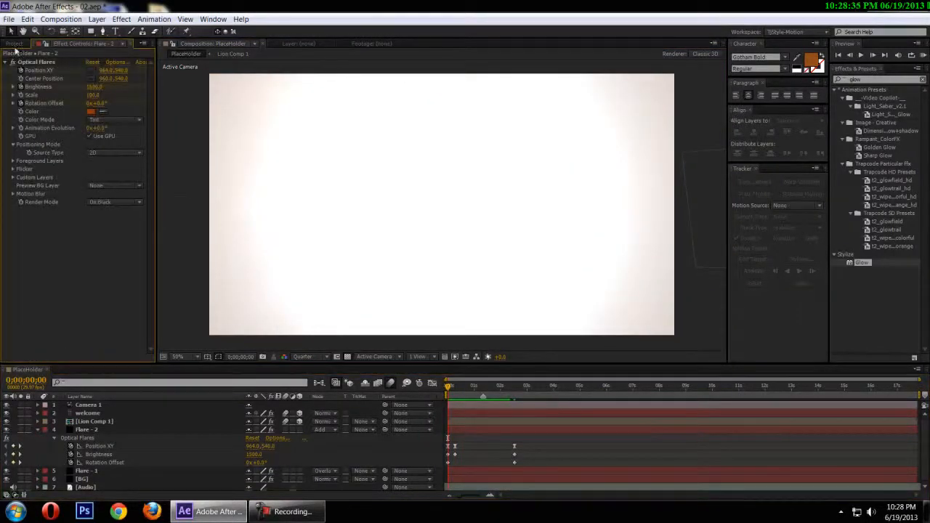
left_click(15, 44)
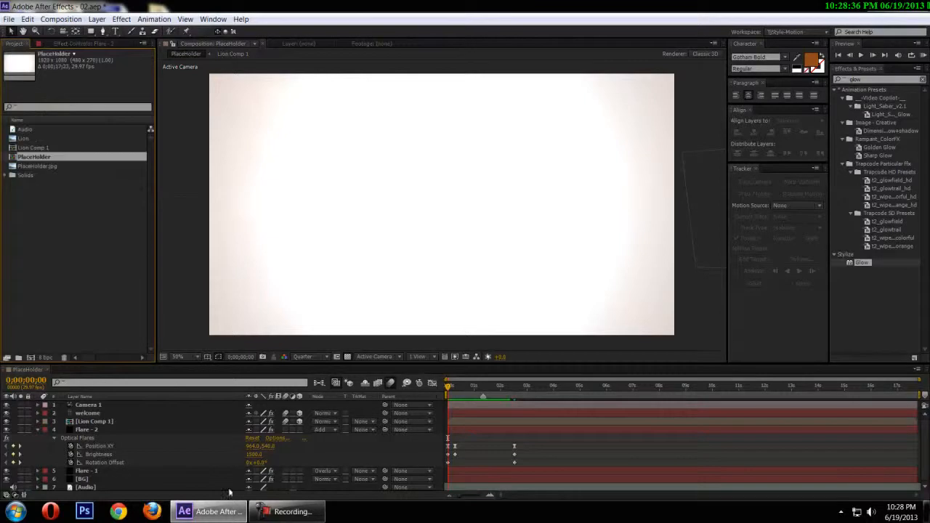
left_click(38, 429)
left_click(472, 384)
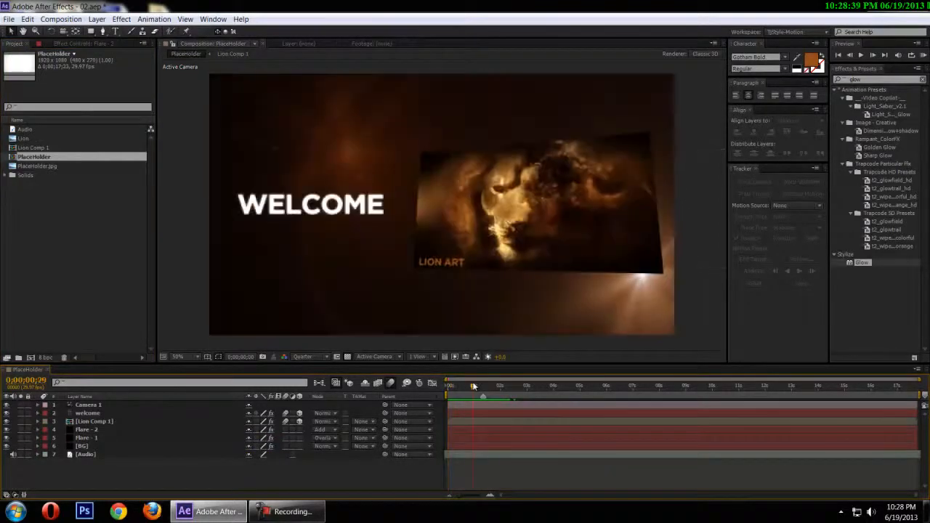
left_click(97, 428)
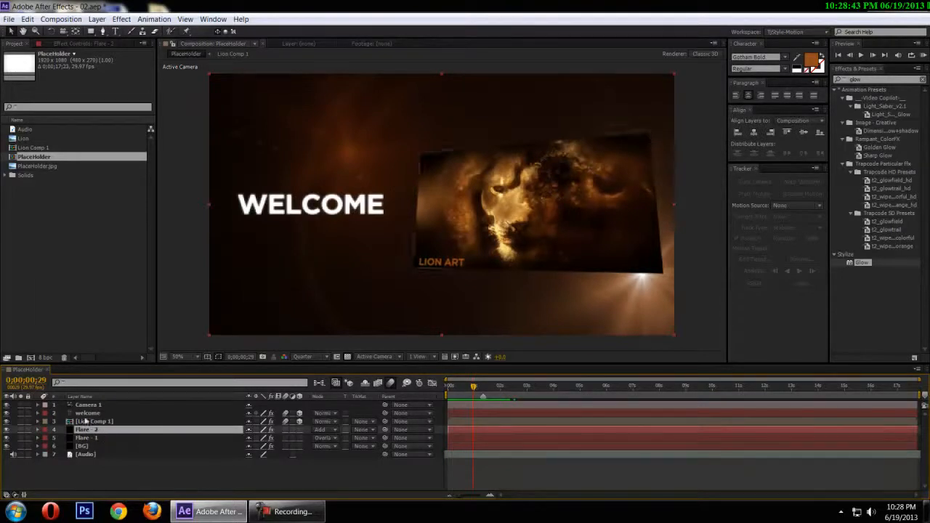
key("u")
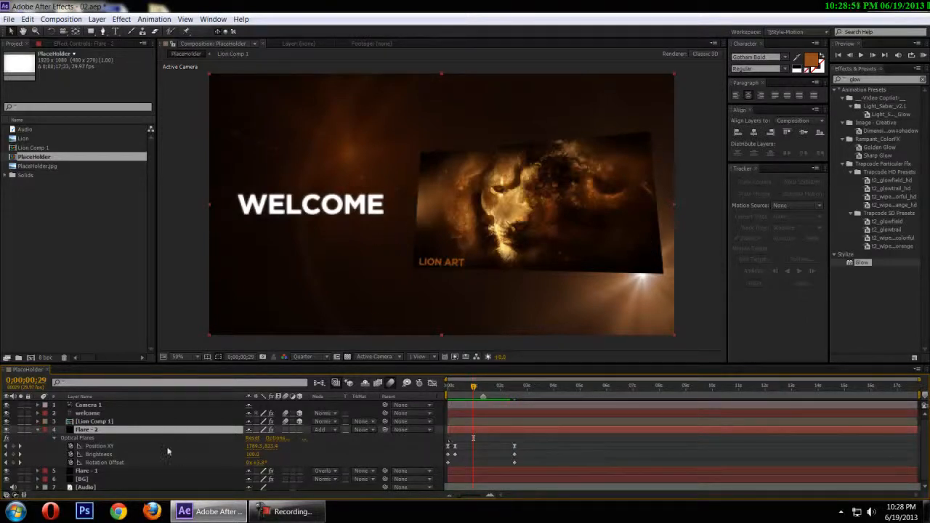
mouse_move(474, 391)
left_mouse_down()
mouse_move(447, 392)
mouse_move(512, 396)
mouse_move(480, 398)
left_mouse_up()
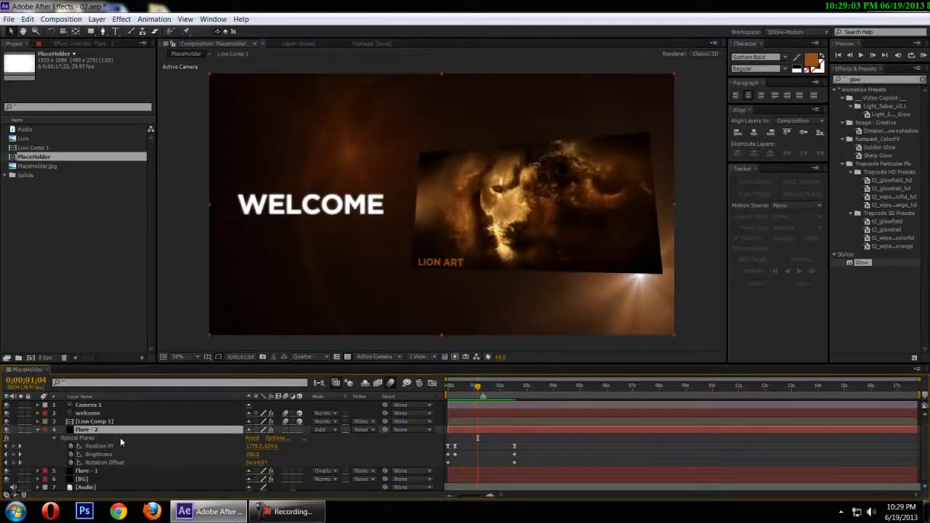
Duplicate the Flare - 2 layer and set the copy's blending mode to Soft Light.
key("ctrl+d")
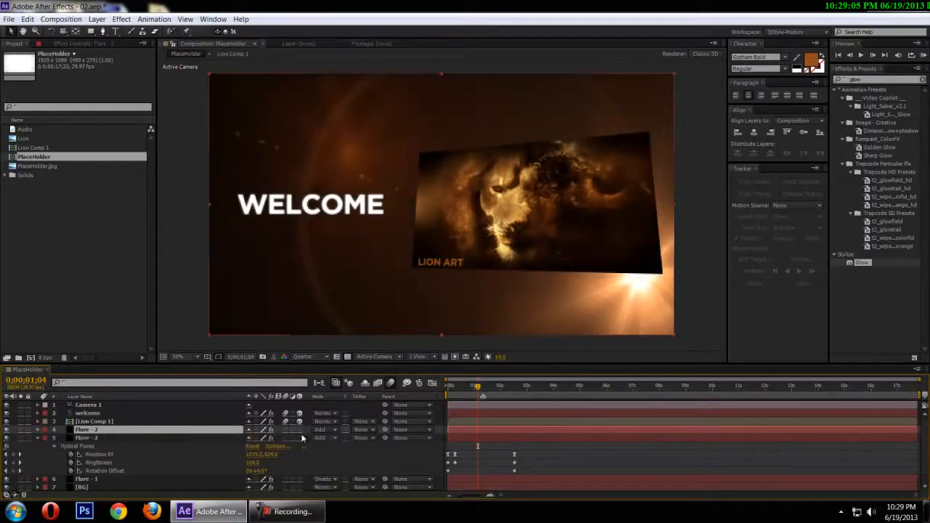
left_click(320, 430)
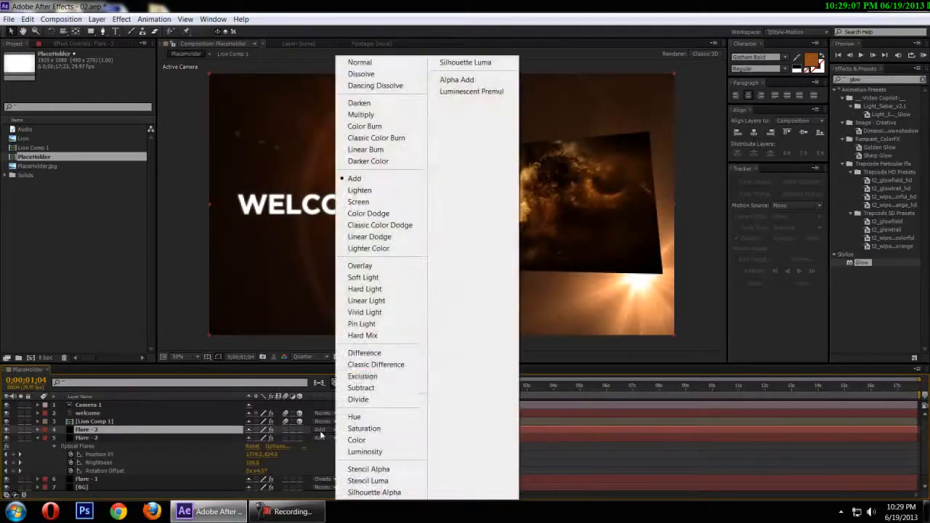
left_click(366, 278)
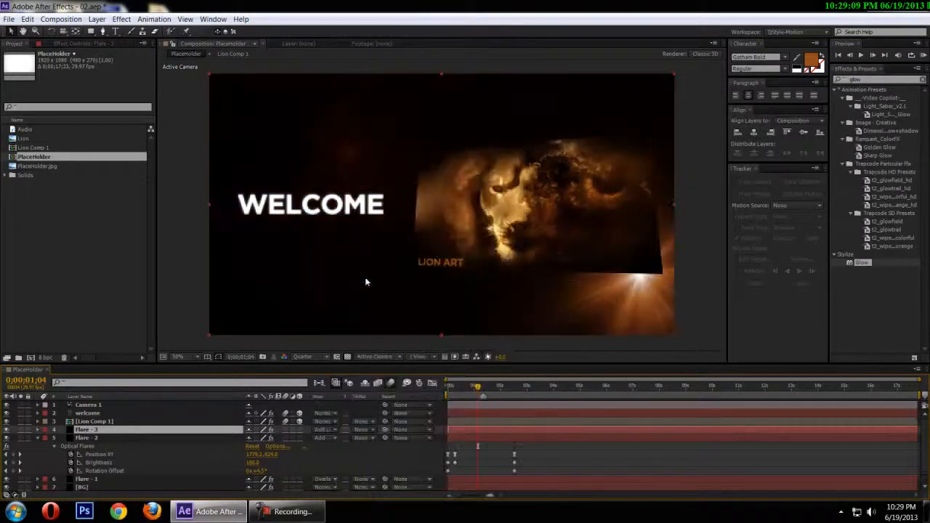
Try Overlay as Flare - 3's blending mode and switch it back to Soft Light.
left_click(320, 430)
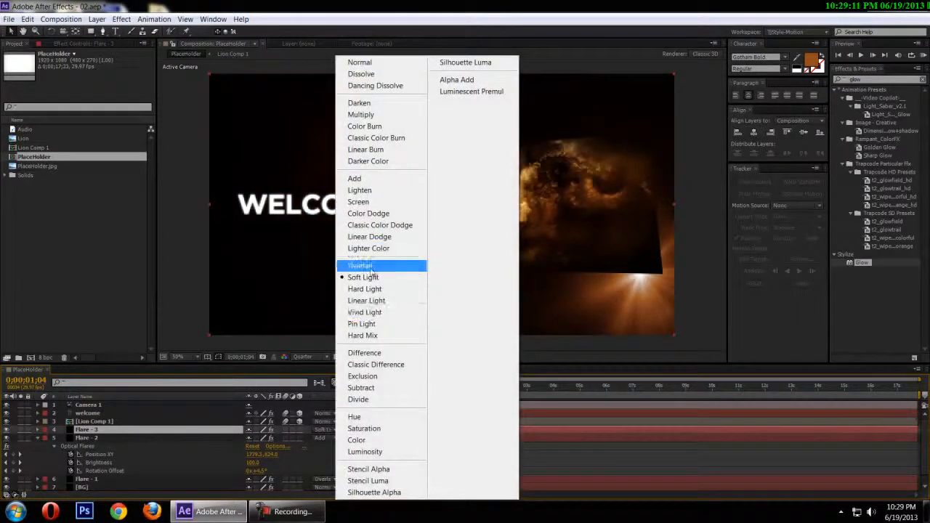
left_click(370, 264)
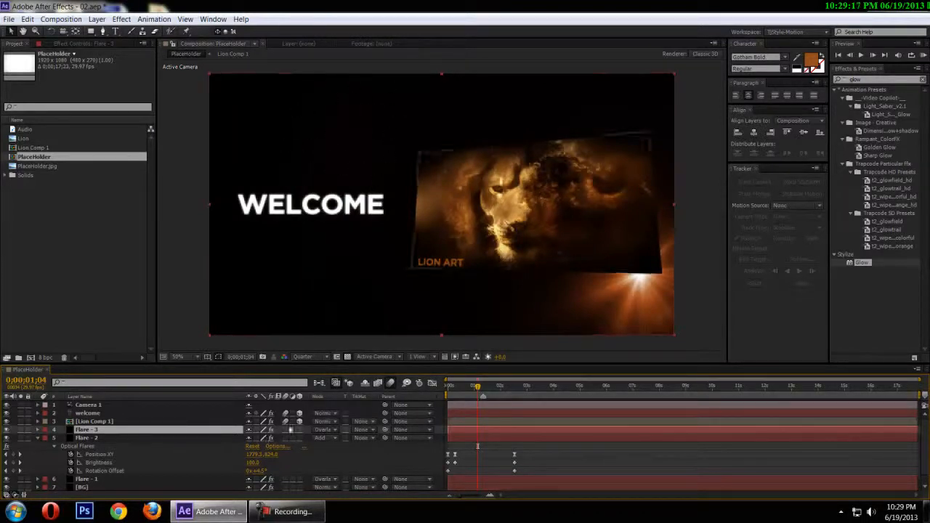
left_click(325, 429)
left_click(355, 278)
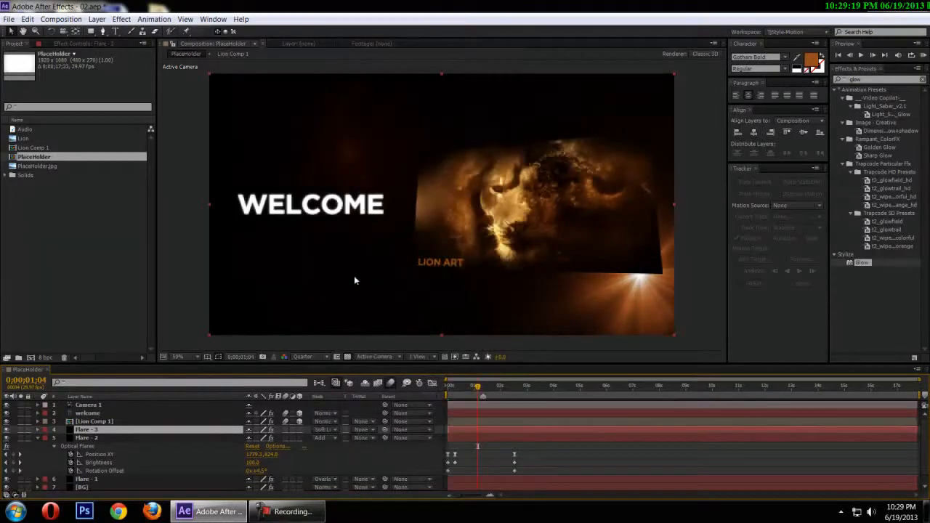
Preview the animation from the start to 0;00;00;22 with the Soft Light flare copy.
key("comma")
left_click(629, 250)
scroll(628, 251, "up", 1)
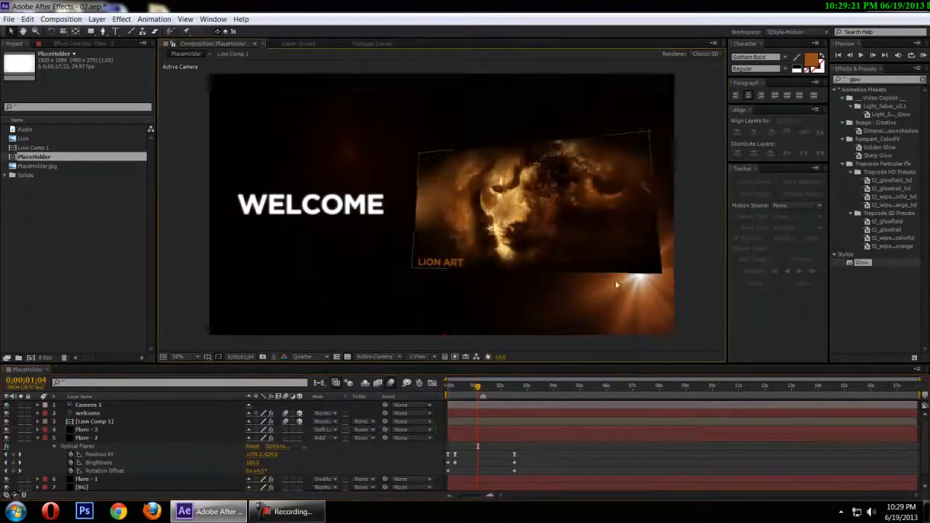
left_click_drag(478, 388, 421, 392)
key("space")
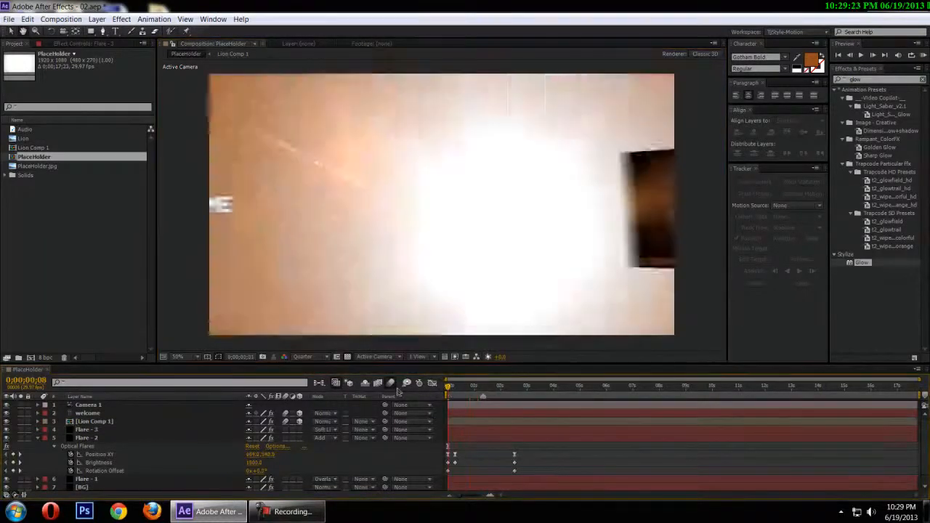
key("space")
left_click(597, 185)
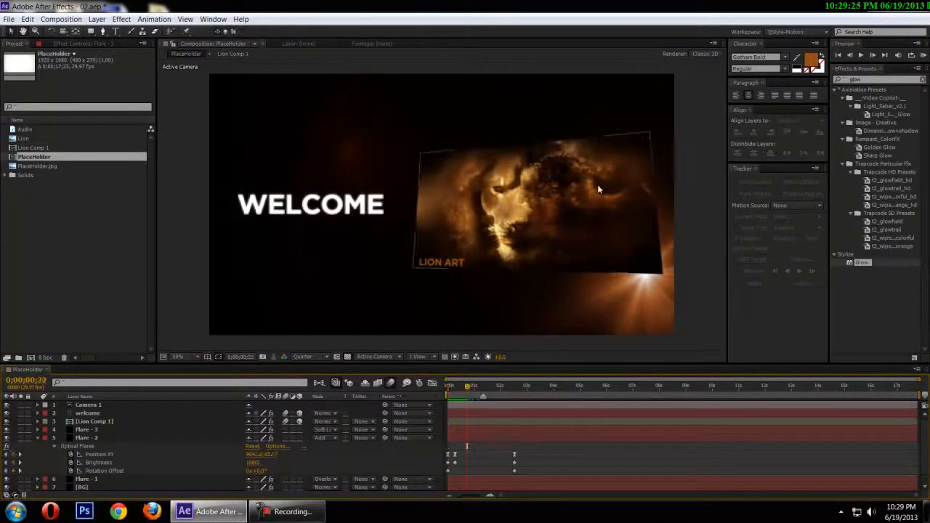
Scrub the composition between 0;00;00;10 and 0;00;02;16 to inspect the combined flares along the lion image's edge.
key("comma")
key("period")
key("comma")
key("period")
key("comma")
key("period")
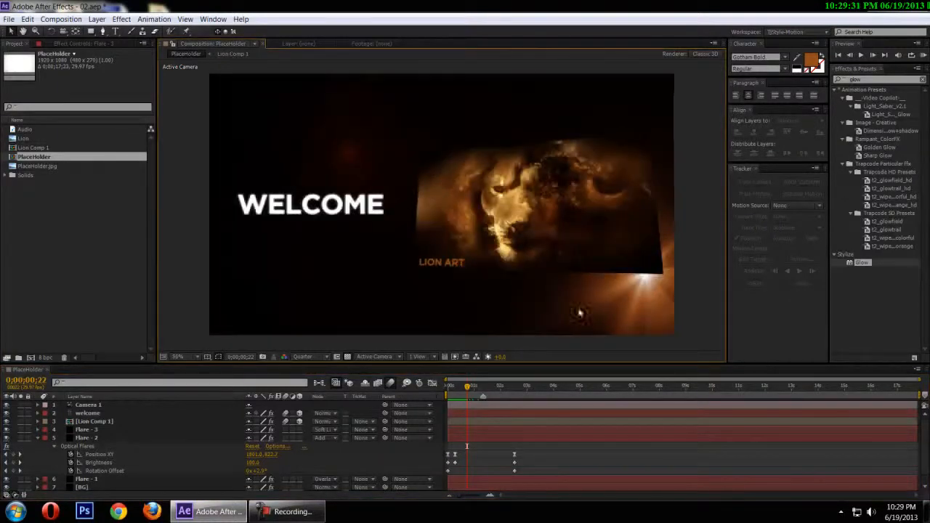
left_click_drag(465, 390, 456, 393)
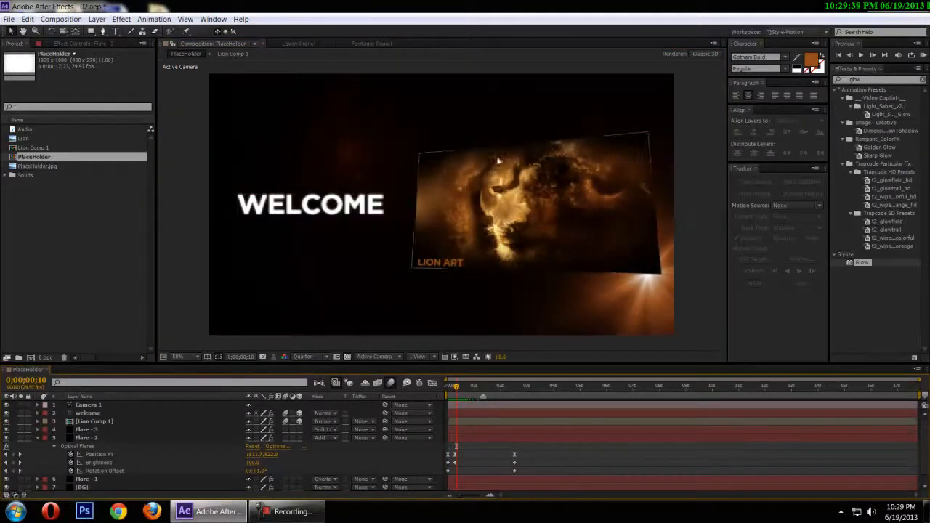
left_click_drag(467, 389, 514, 397)
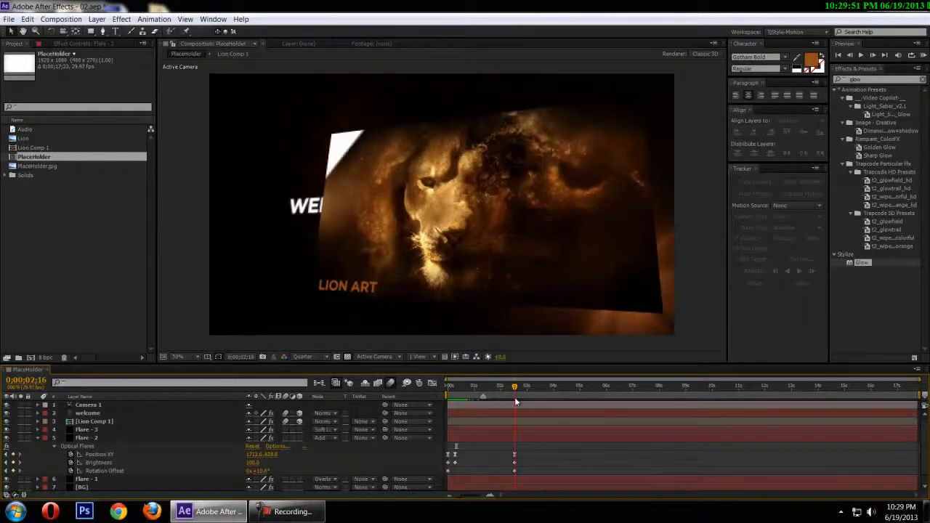
left_click_drag(515, 386, 514, 387)
left_click(305, 513)
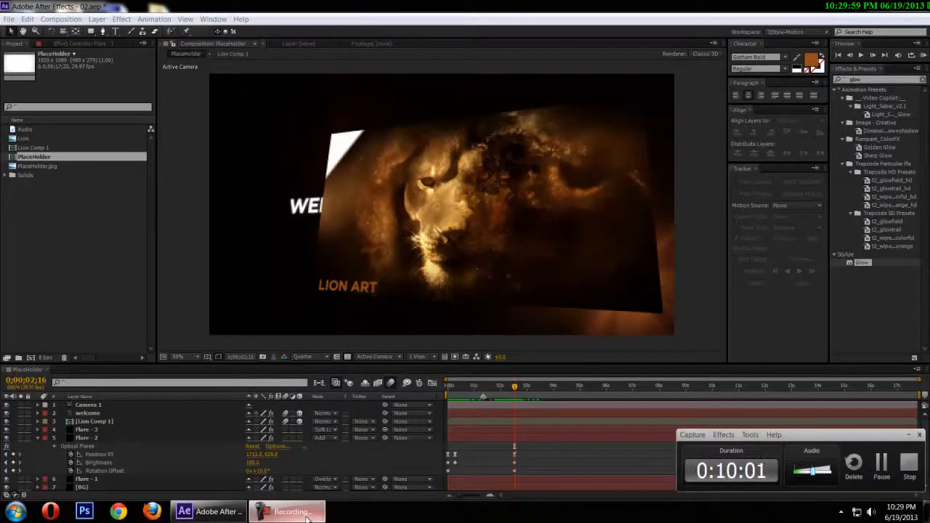